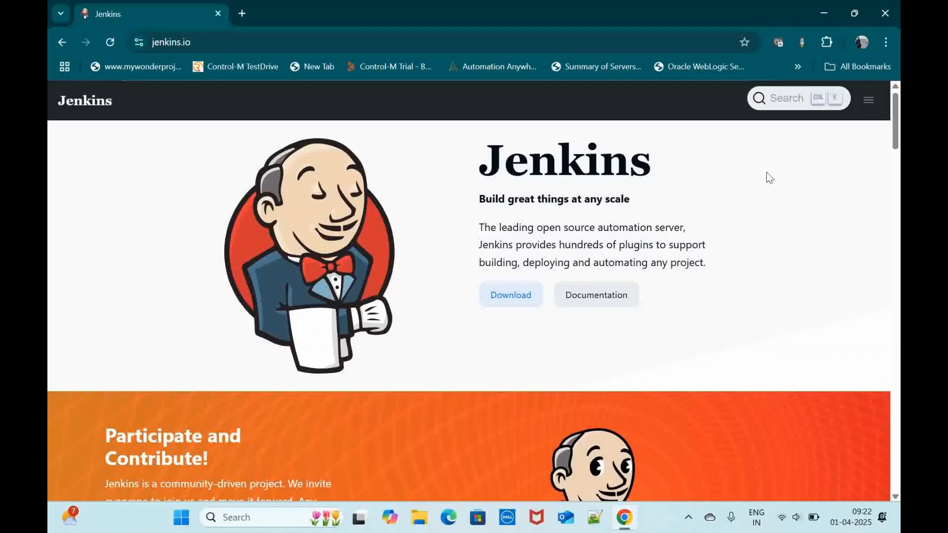
Step: Search the web for "java install" in a new browser tab and open java.com's Download Java page to view the Windows downloads
click(242, 14)
text(java)
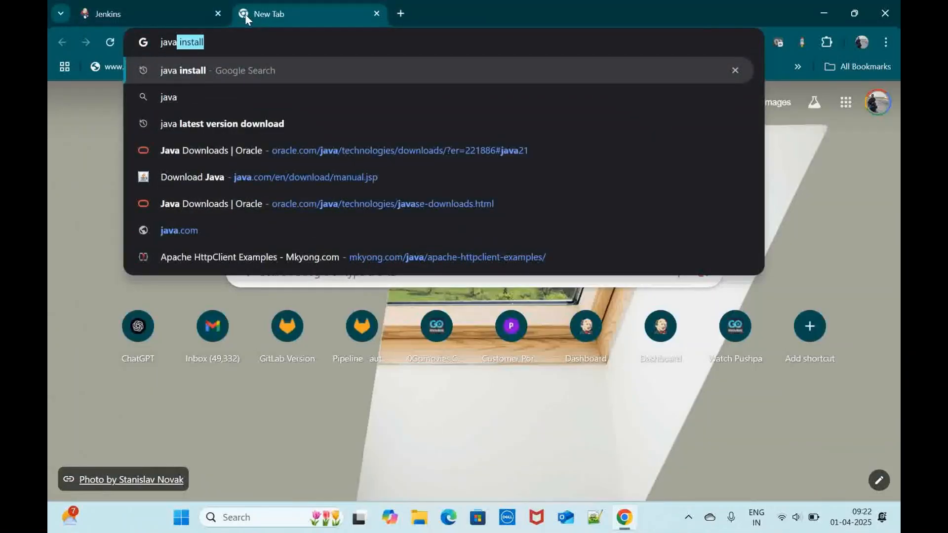
key(Return)
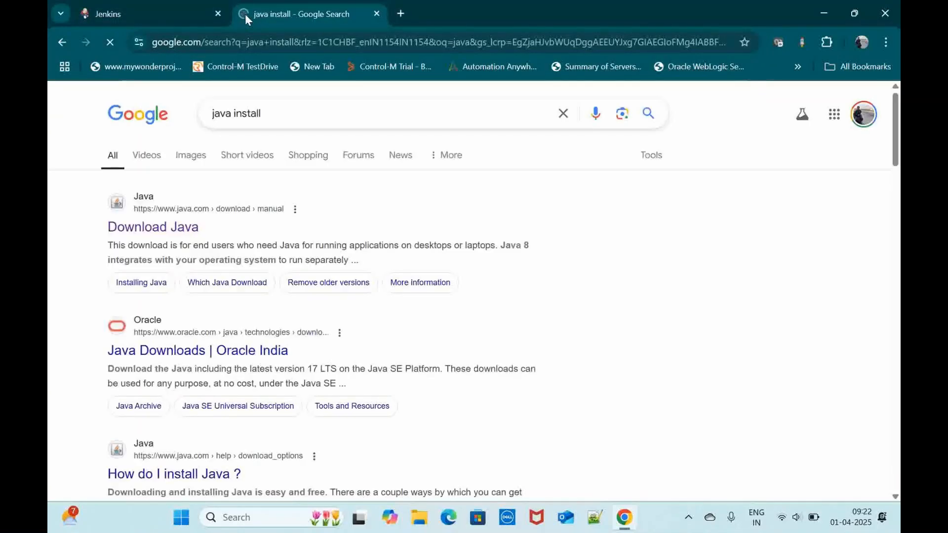
click(167, 232)
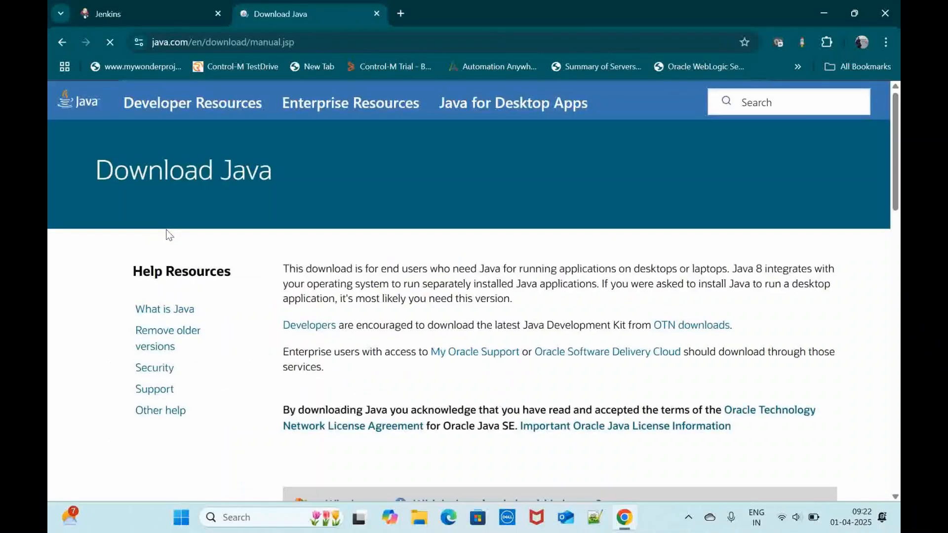
scroll(407, 341, down, 3)
scroll(407, 347, down, 2)
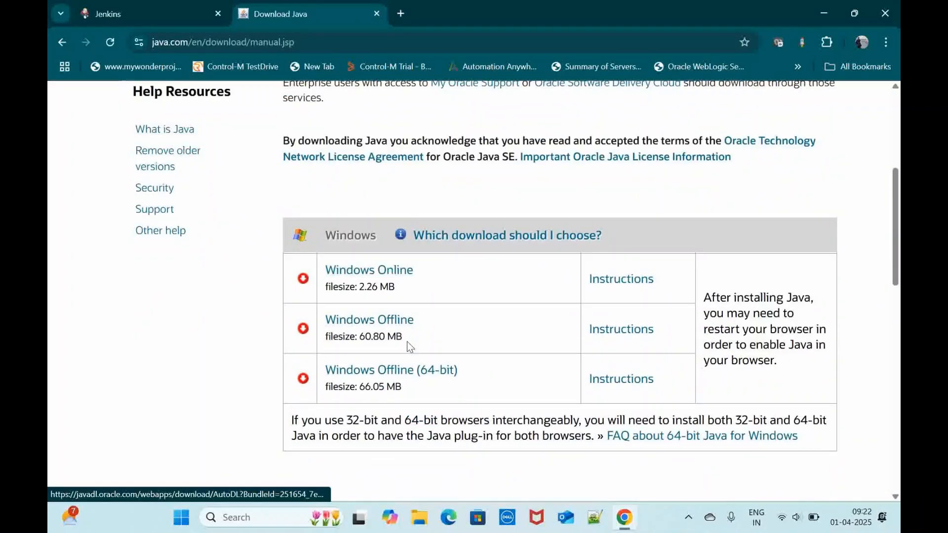
scroll(408, 346, up, 3)
scroll(407, 342, up, 3)
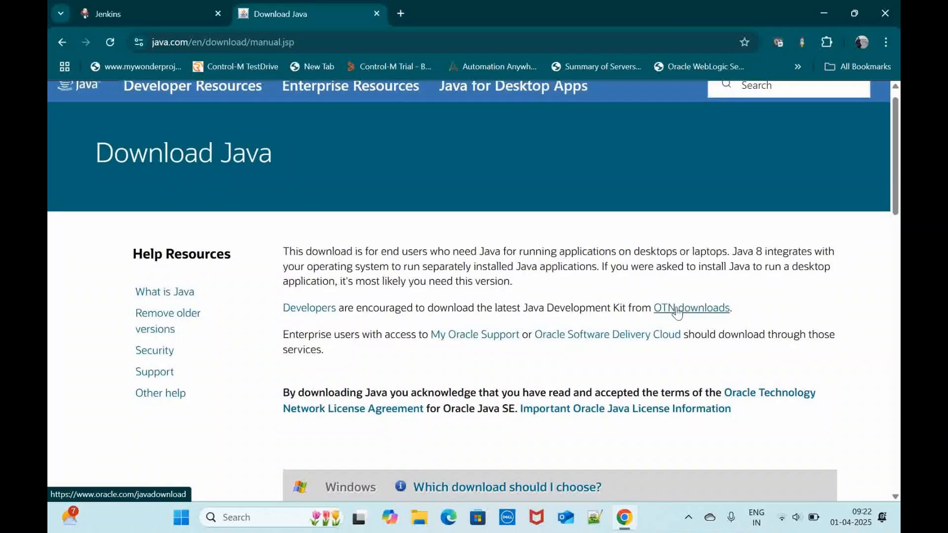
Step: Open Oracle's Java downloads page through the OTN downloads link, dismiss the country-site prompt and show the JDK 21 downloads
click(684, 316)
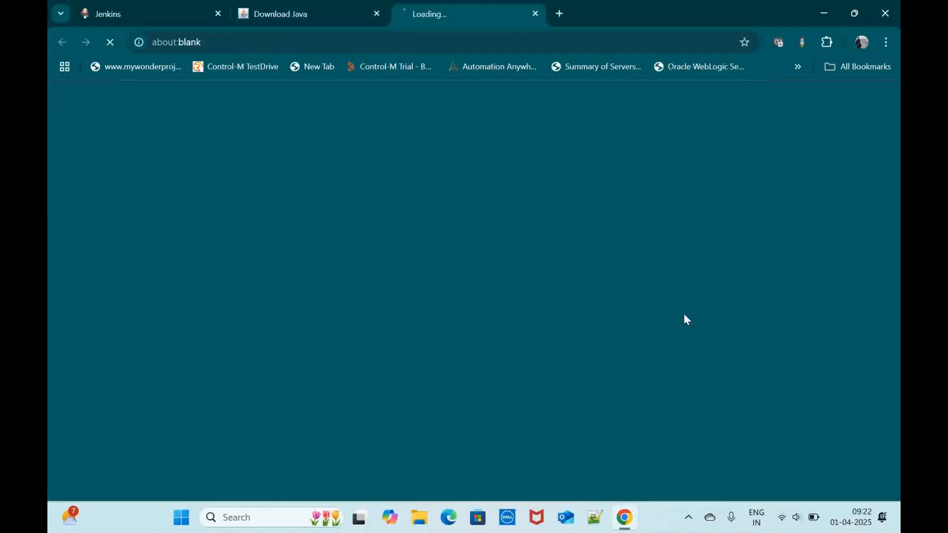
scroll(424, 155, down, 2)
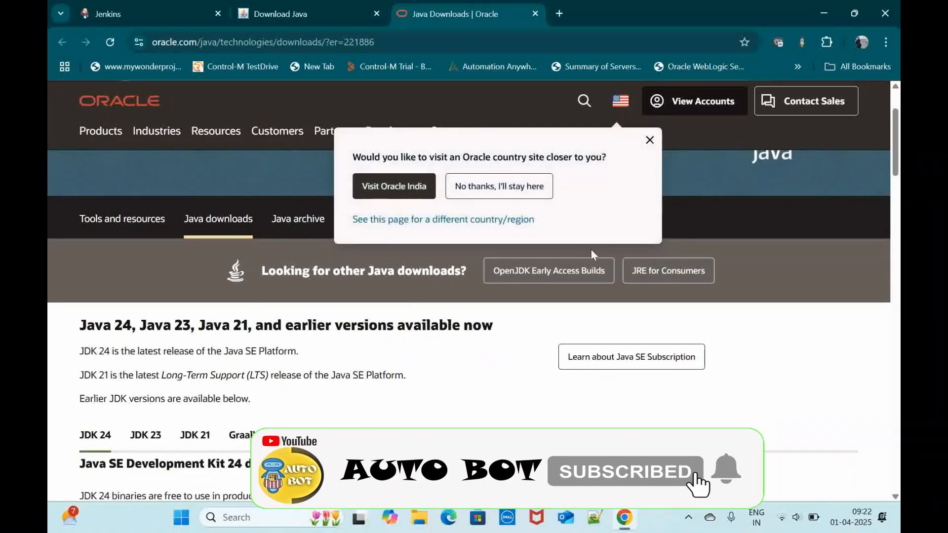
click(650, 141)
scroll(275, 462, down, 3)
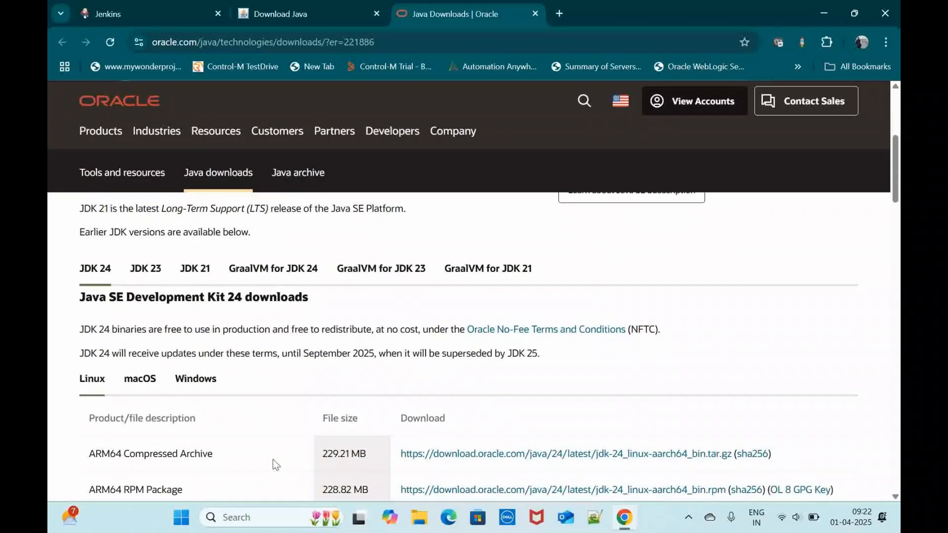
click(194, 270)
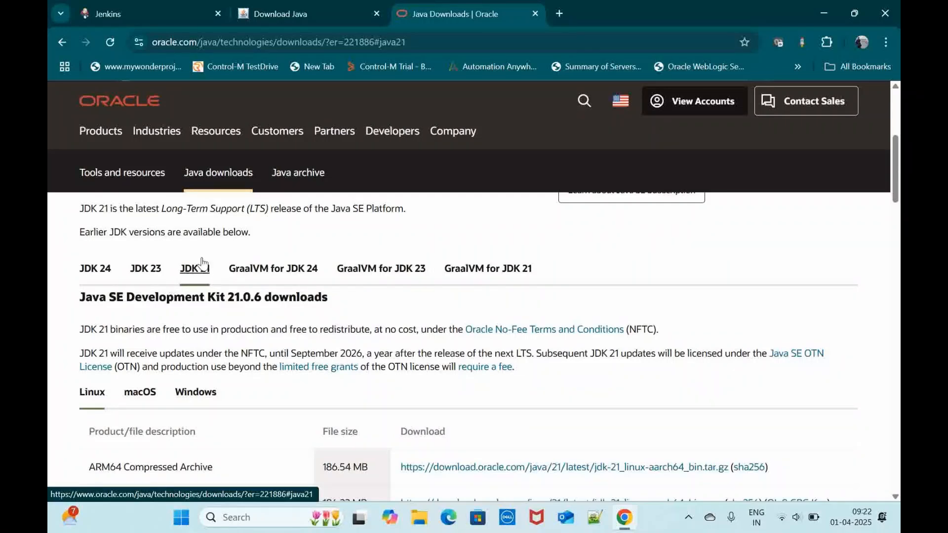
scroll(328, 247, down, 5)
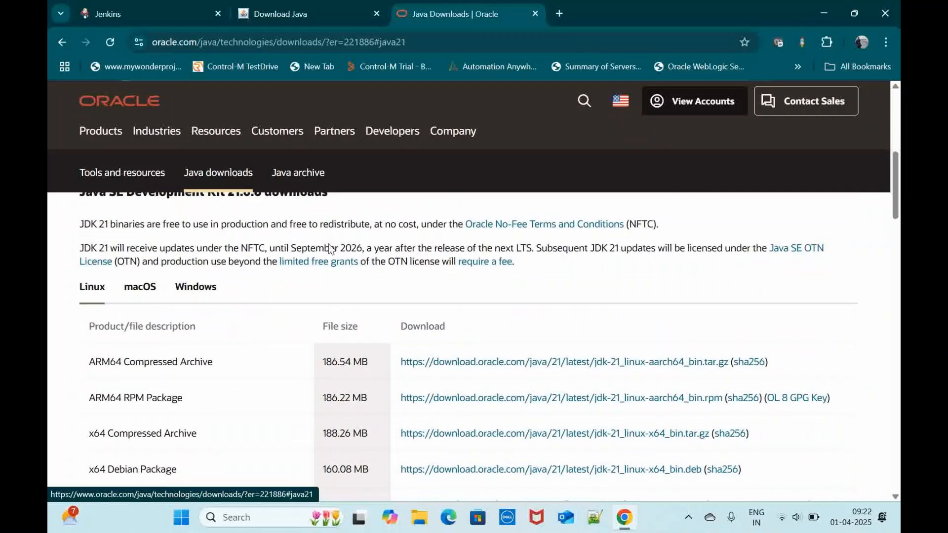
scroll(327, 244, up, 2)
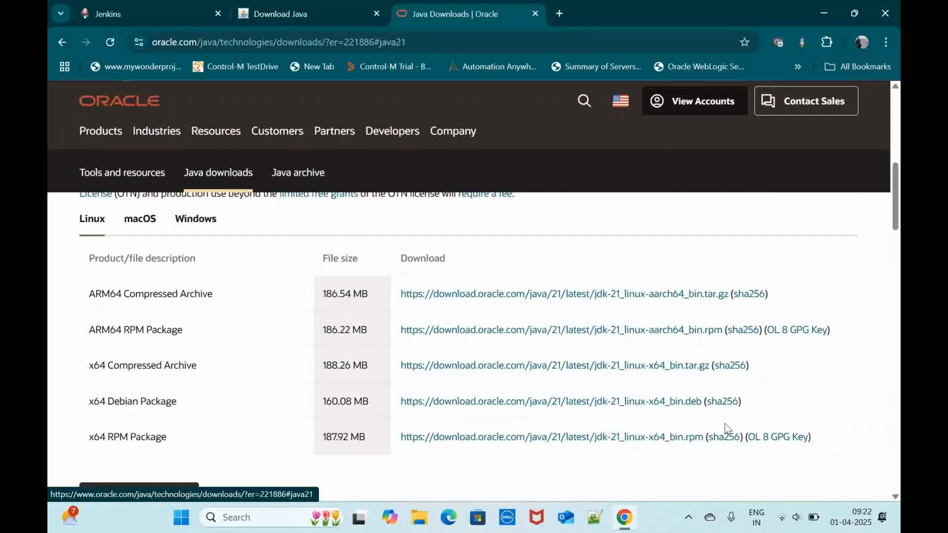
scroll(777, 397, down, 4)
scroll(775, 396, up, 5)
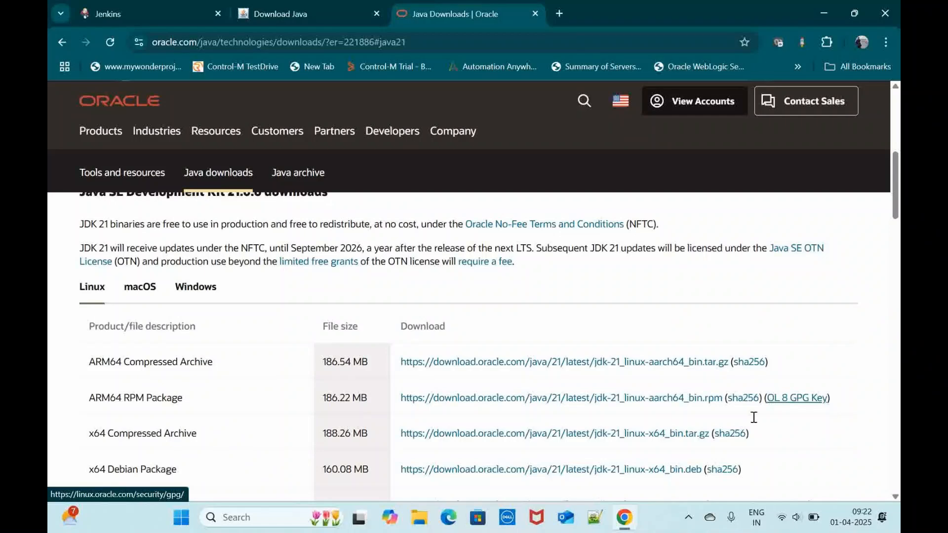
Step: Open the Windows system environment variables, inspect the JAVA_HOME variable and copy its path, leaving the variable unedited
click(181, 518)
text(env)
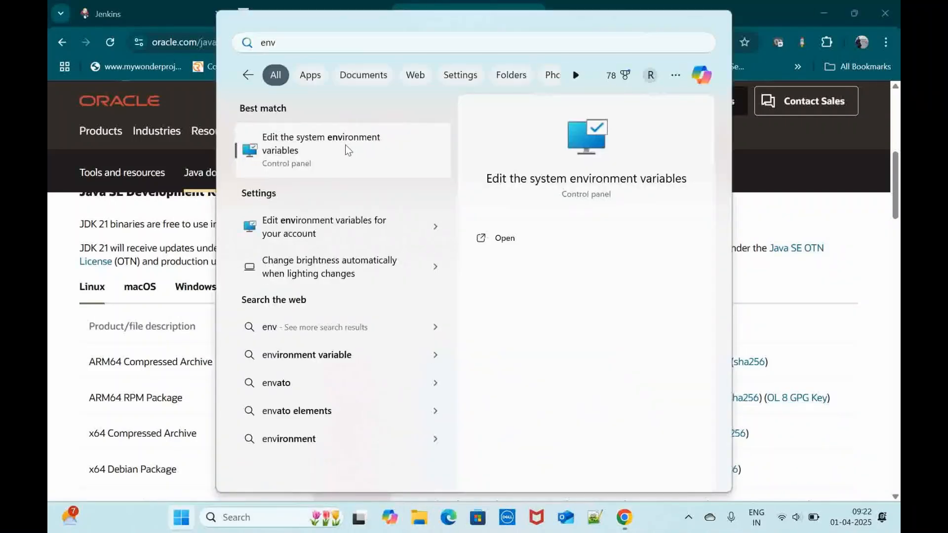
click(345, 144)
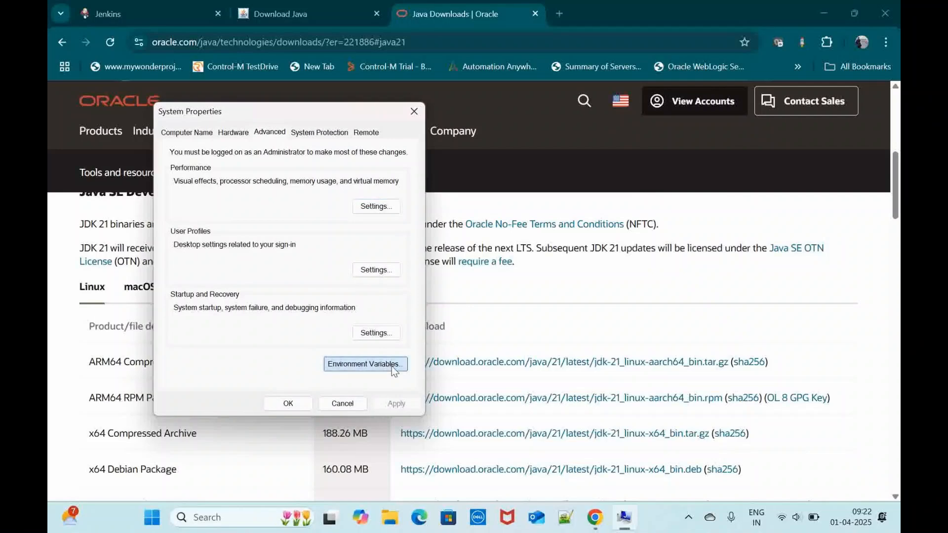
click(392, 366)
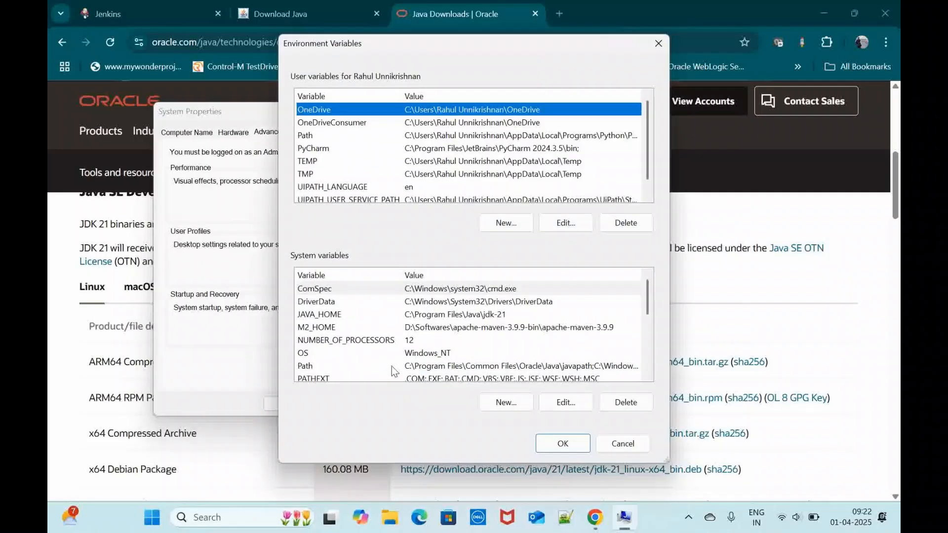
click(442, 317)
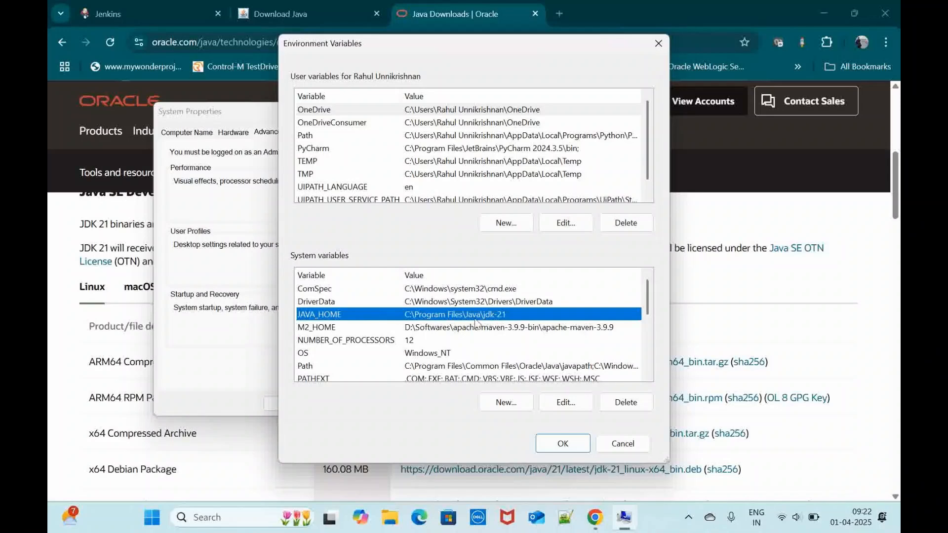
double_click(496, 315)
key(ctrl+c)
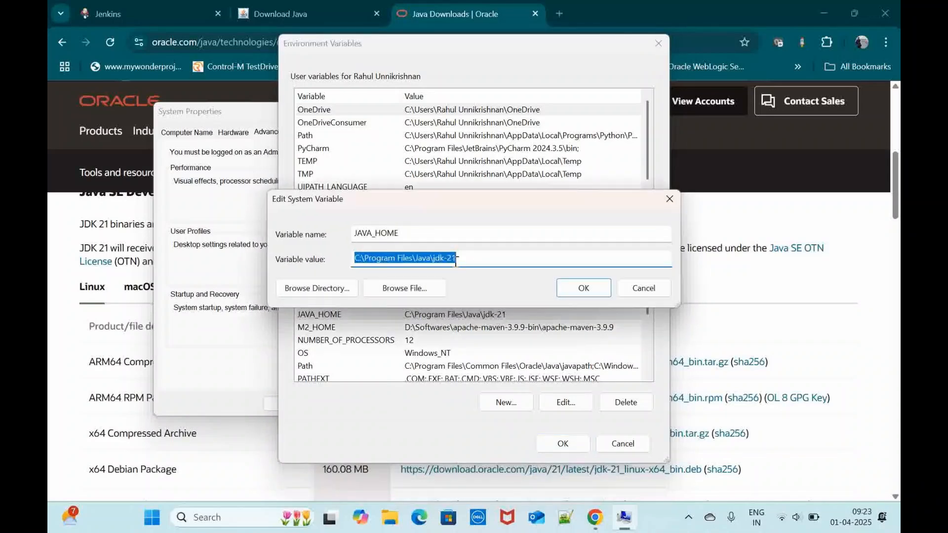
click(645, 290)
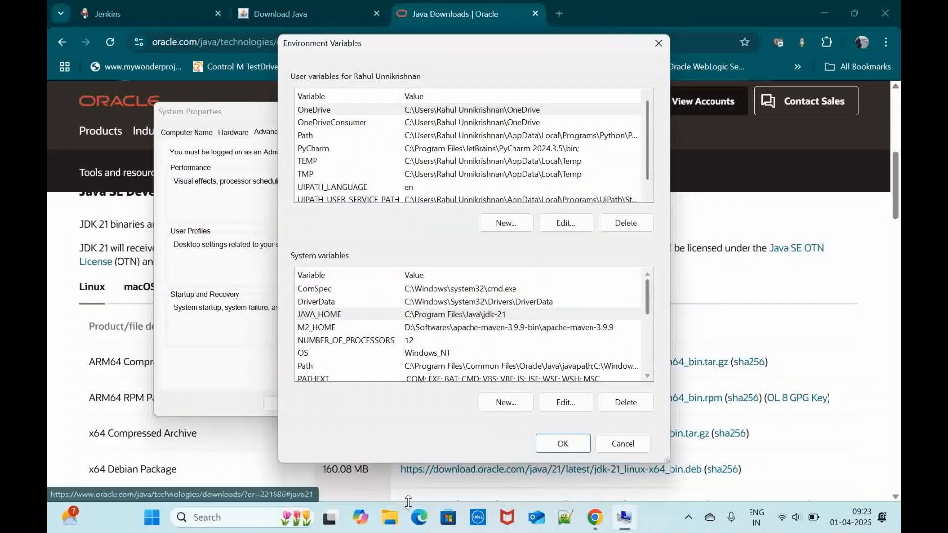
Step: In File Explorer, go to the copied path C:\Program Files\Java\jdk-21, view its parent Java folder and minimize the window
click(393, 519)
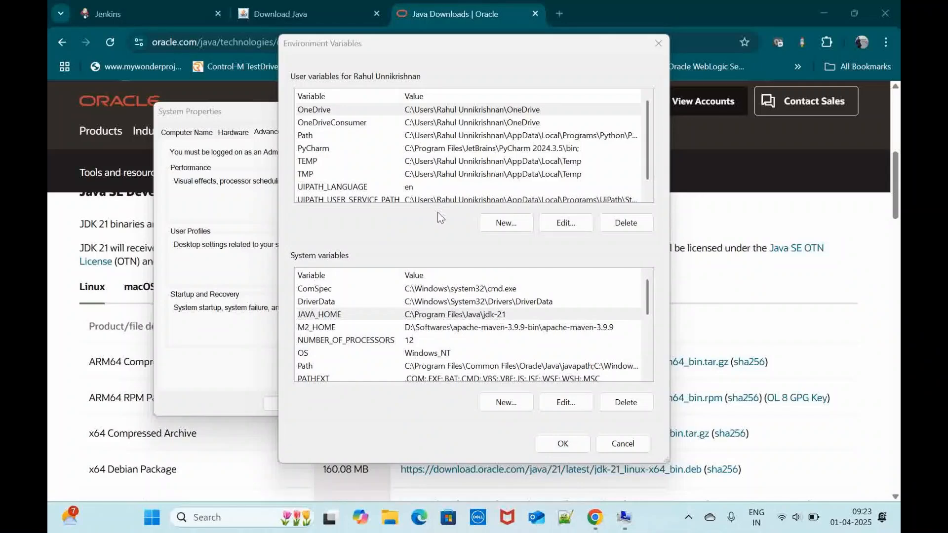
click(555, 58)
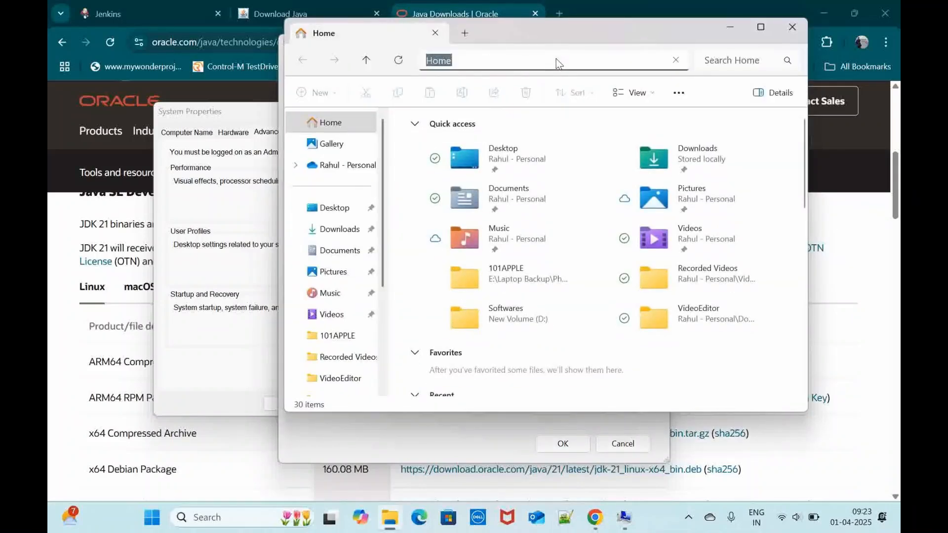
key(ctrl+v)
key(Return)
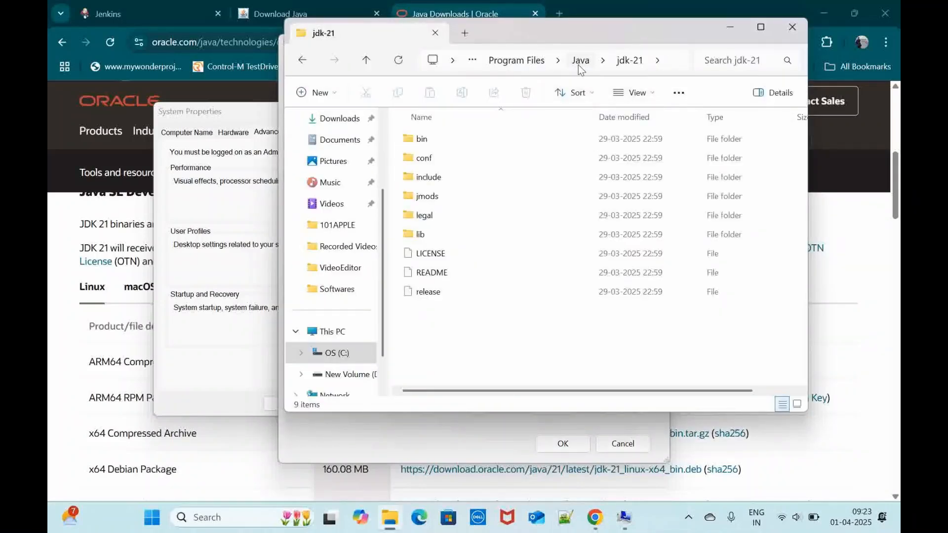
click(576, 61)
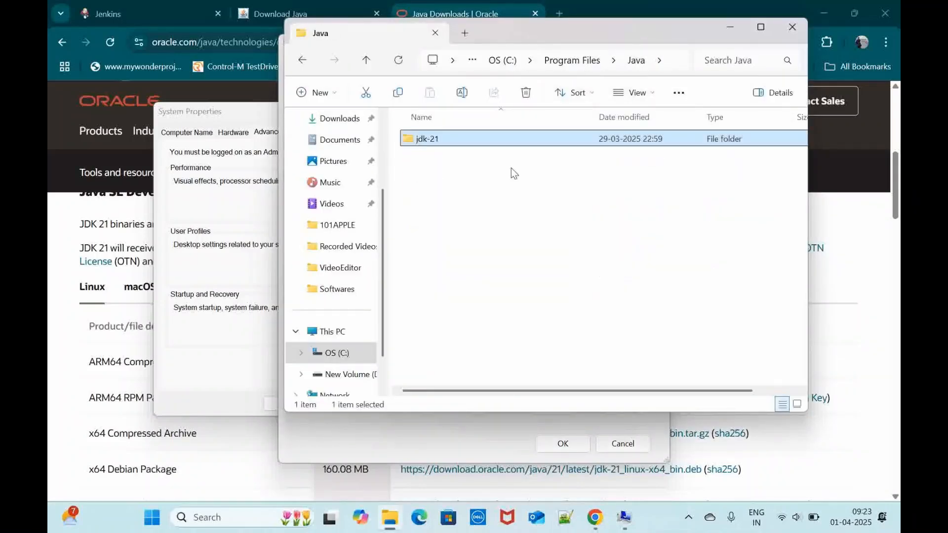
click(738, 31)
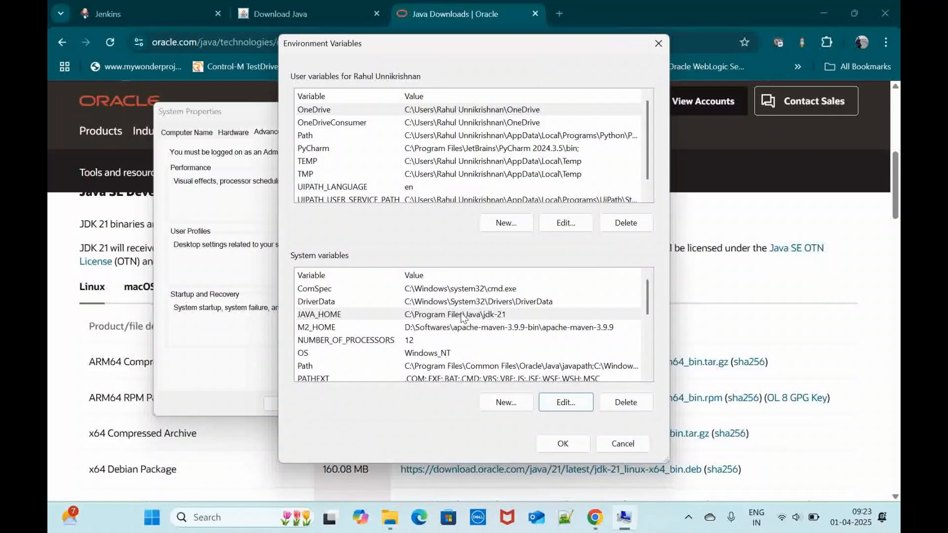
Step: Review the Java entry in the system Path variable and close its editor without saving changes
scroll(458, 312, down, 1)
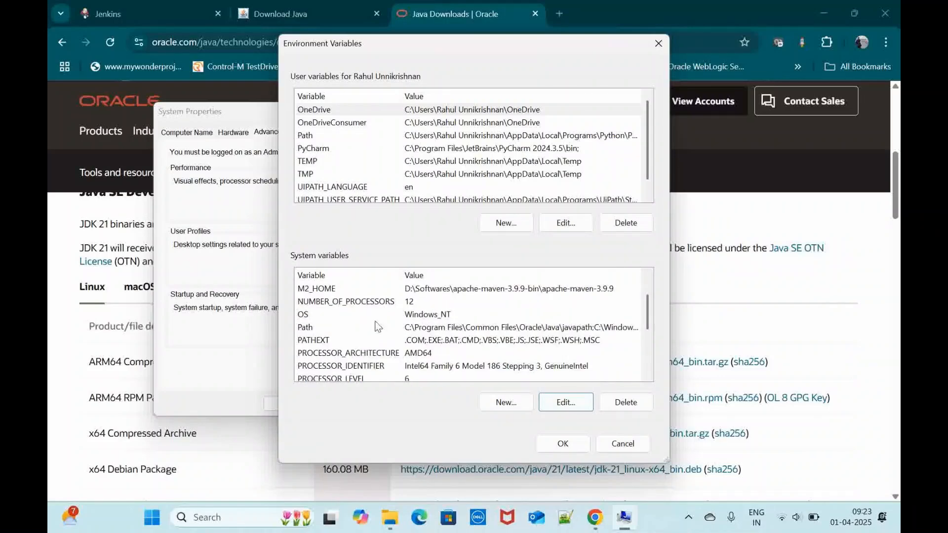
double_click(459, 327)
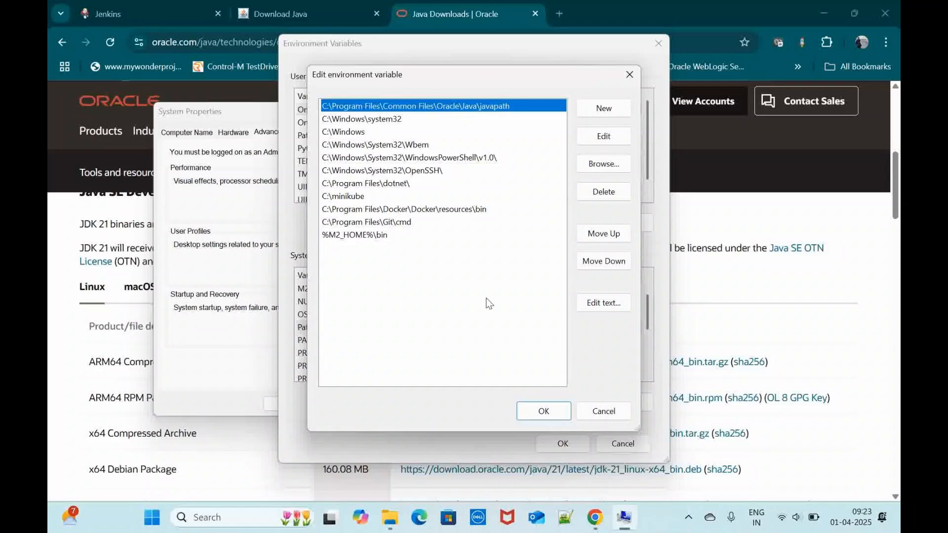
click(599, 410)
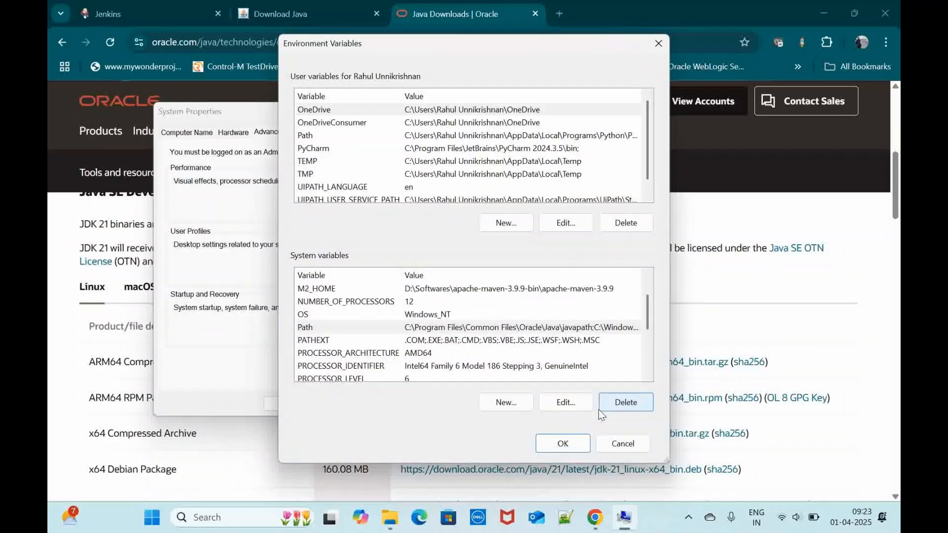
Step: Search for "maven download" in a new browser tab, open the Download Apache Maven page and review its Files table
click(562, 9)
text(maven)
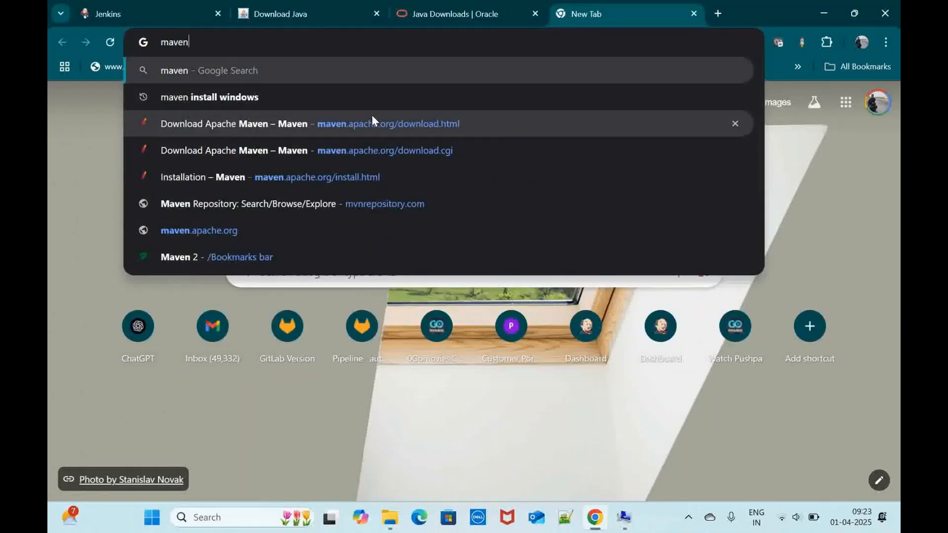
text( download)
key(Return)
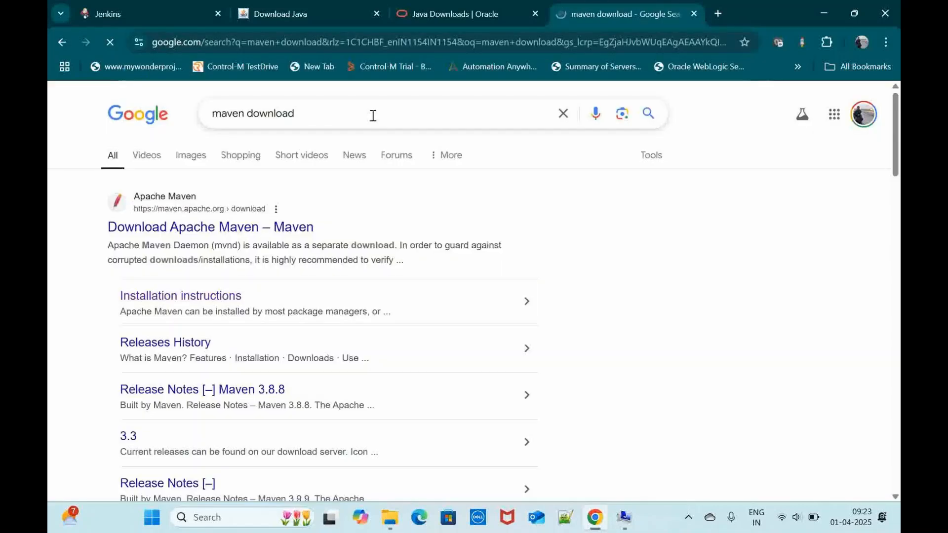
click(242, 228)
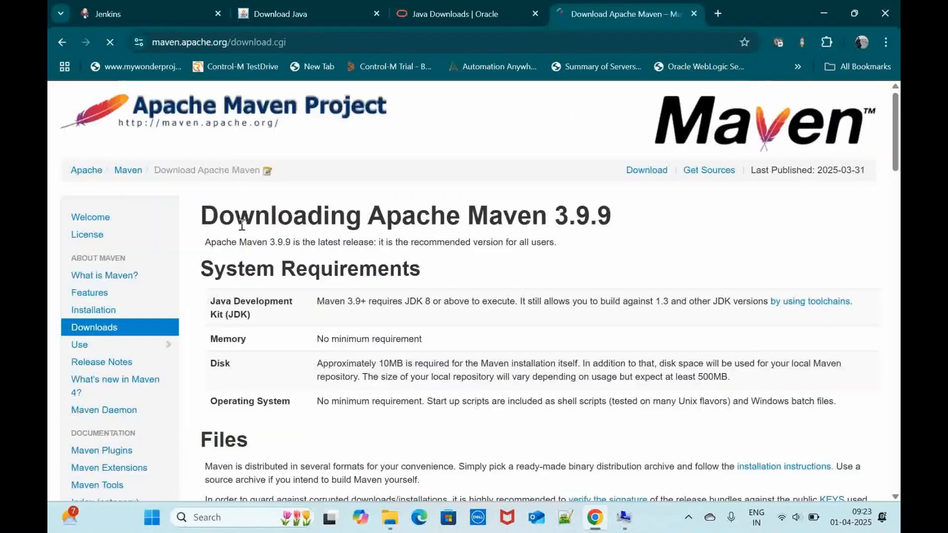
scroll(474, 294, down, 5)
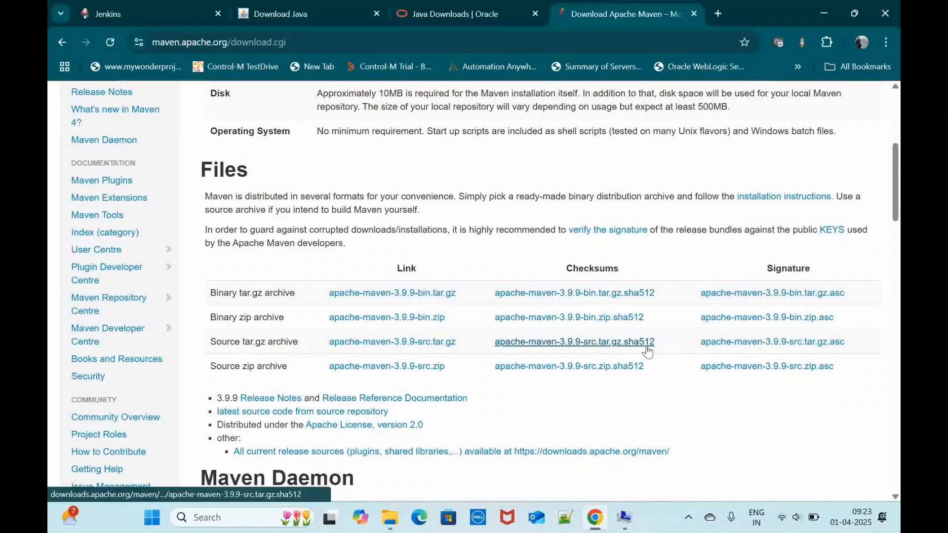
scroll(646, 345, down, 3)
scroll(647, 348, up, 4)
scroll(646, 345, up, 1)
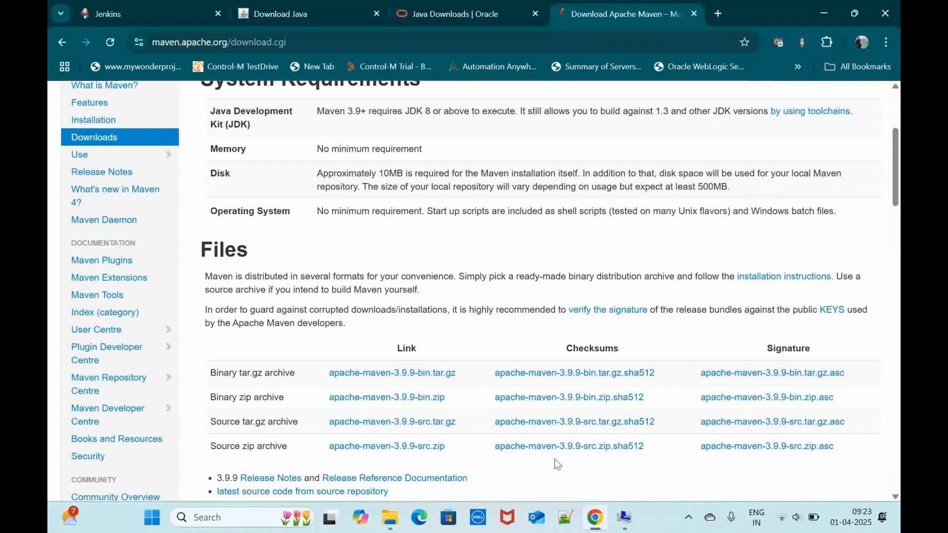
scroll(438, 372, down, 3)
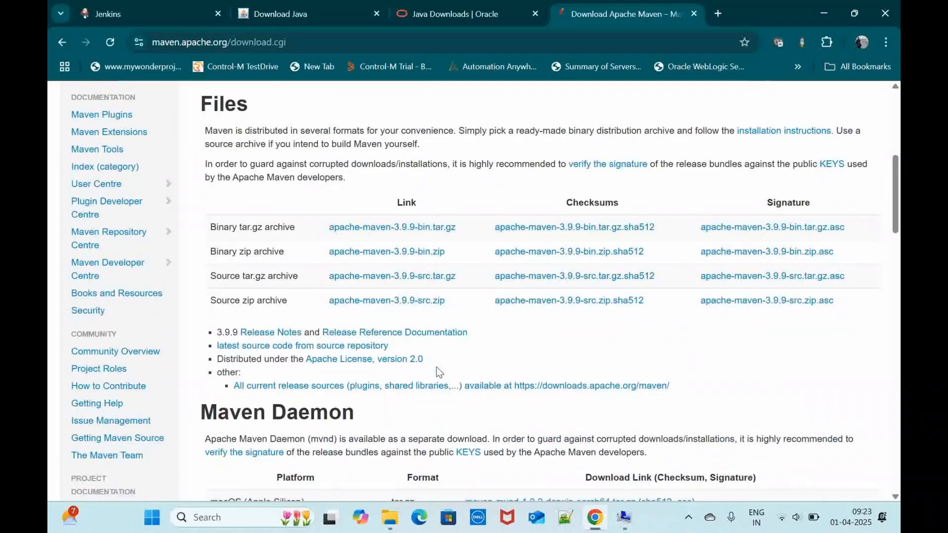
Step: Return to the Environment Variables window, check the system Path variable for the %M2_HOME%\bin entry and cancel the editor
click(624, 517)
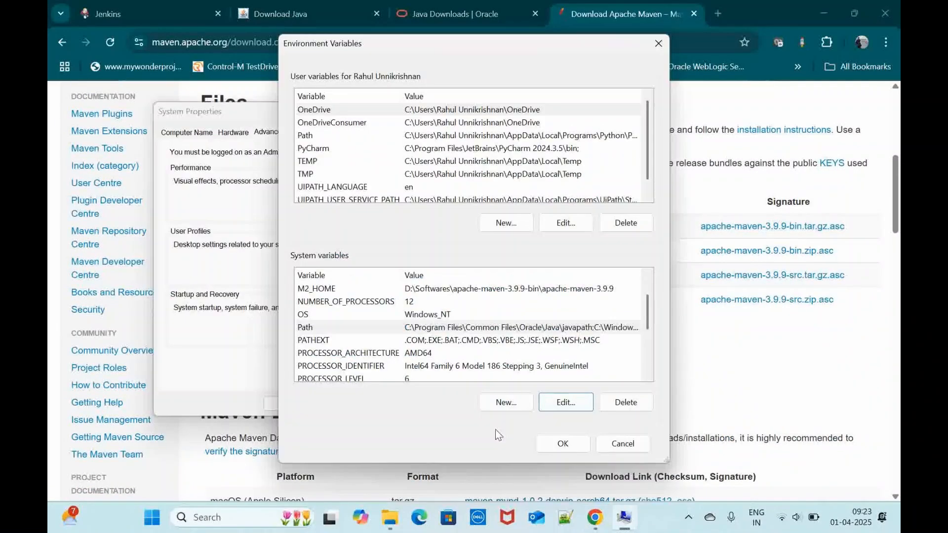
double_click(468, 328)
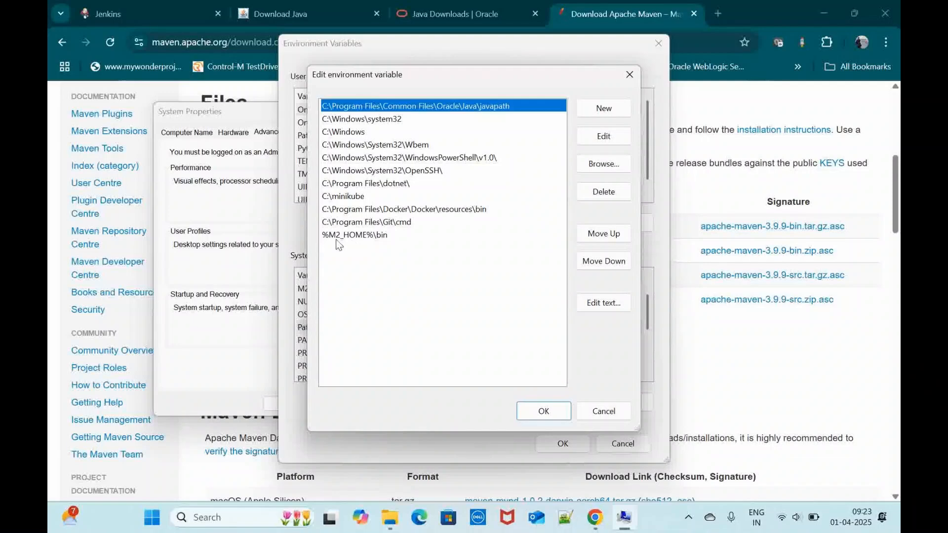
click(605, 411)
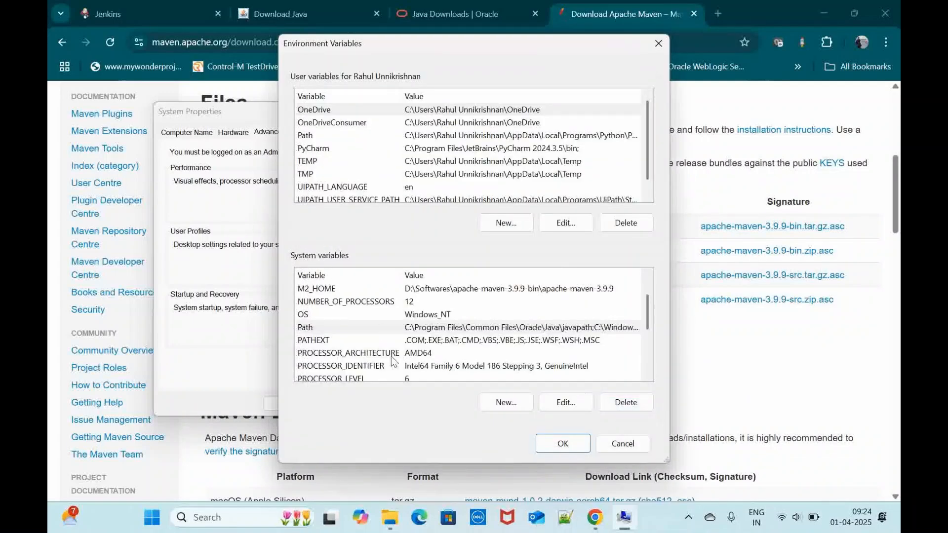
Step: Copy the M2_HOME variable's value and go to D:\Softwares\apache-maven-3.9.9-bin\apache-maven-3.9.9 in File Explorer
double_click(466, 286)
key(ctrl+c)
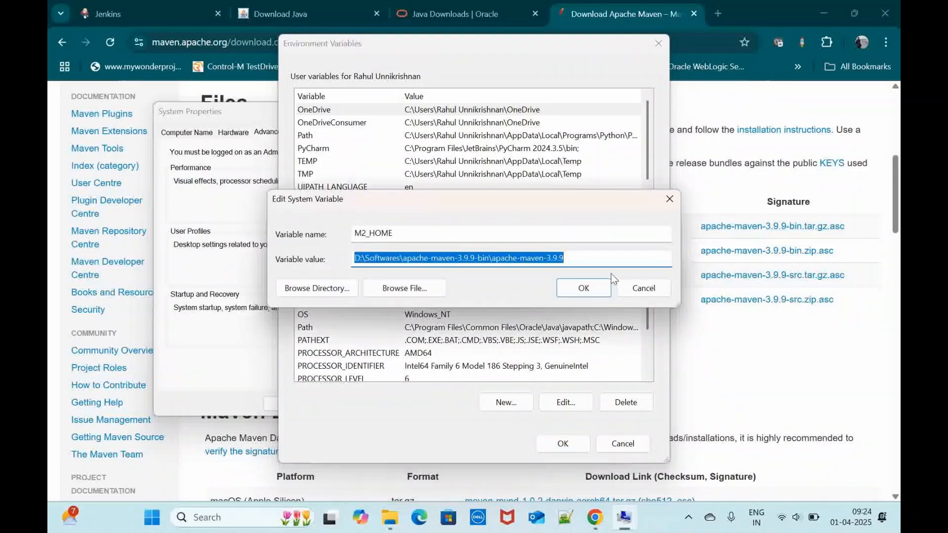
click(671, 291)
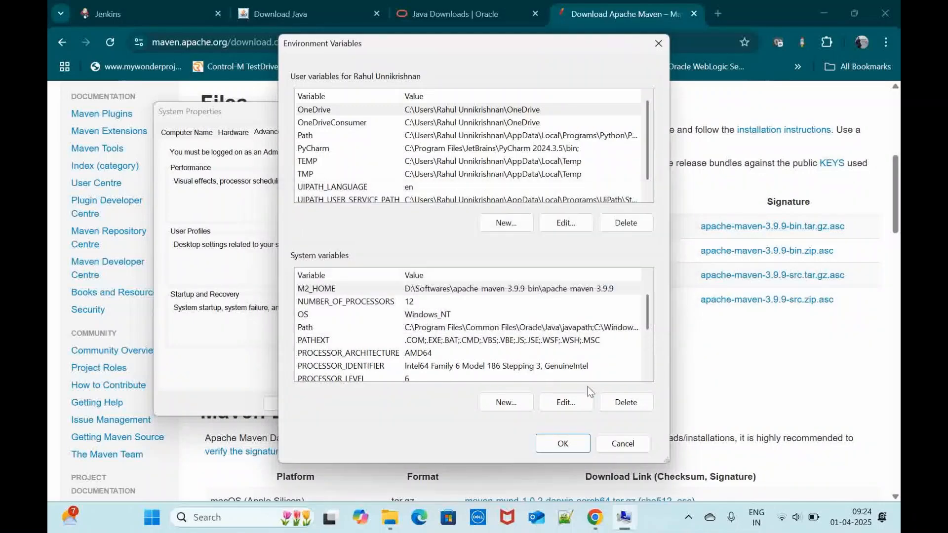
click(390, 517)
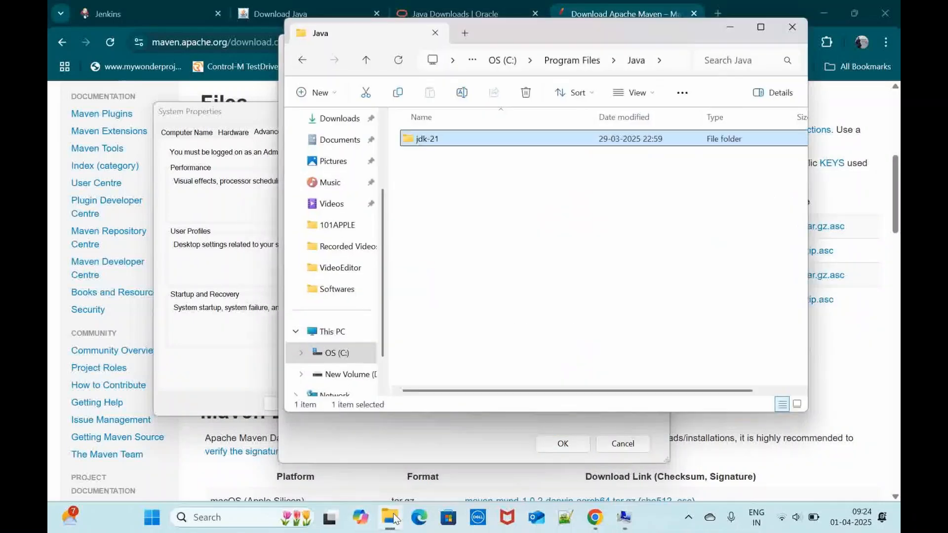
click(667, 63)
click(673, 60)
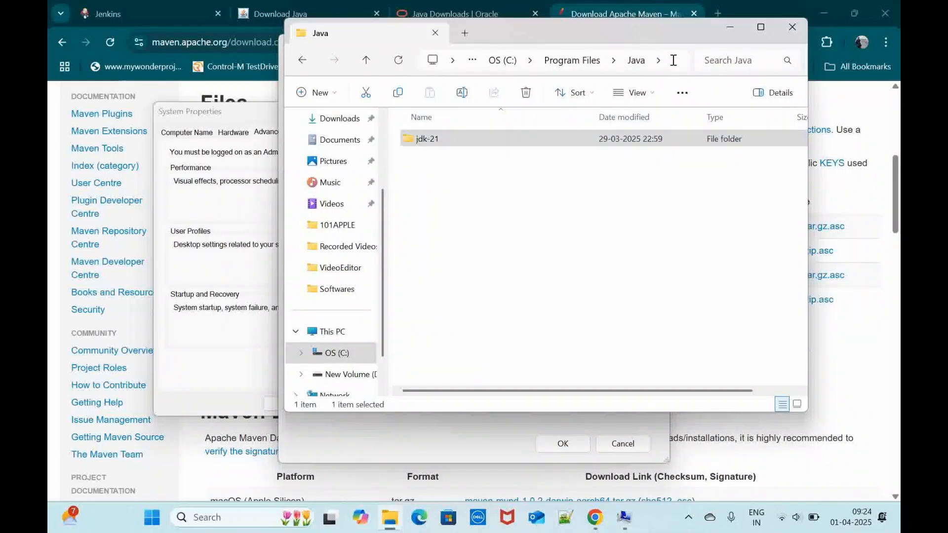
click(673, 60)
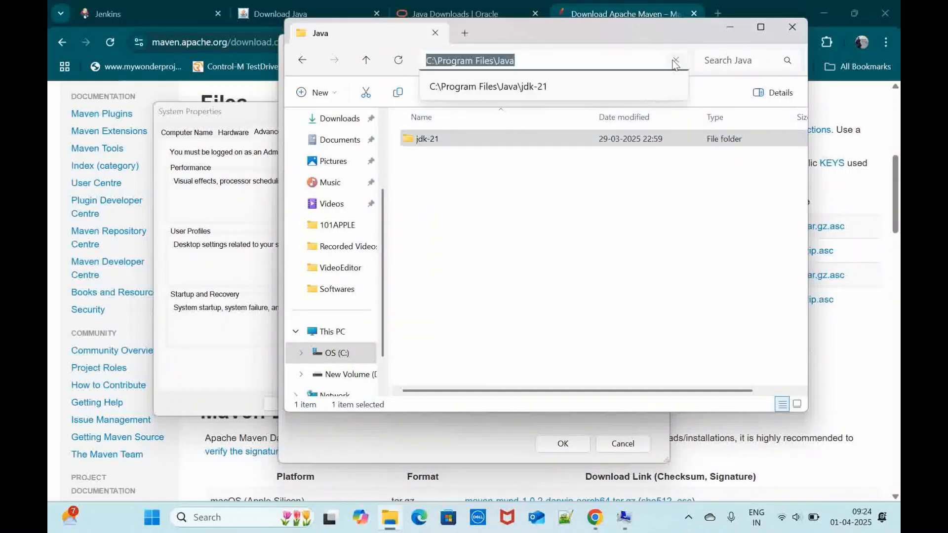
key(ctrl+v)
key(Return)
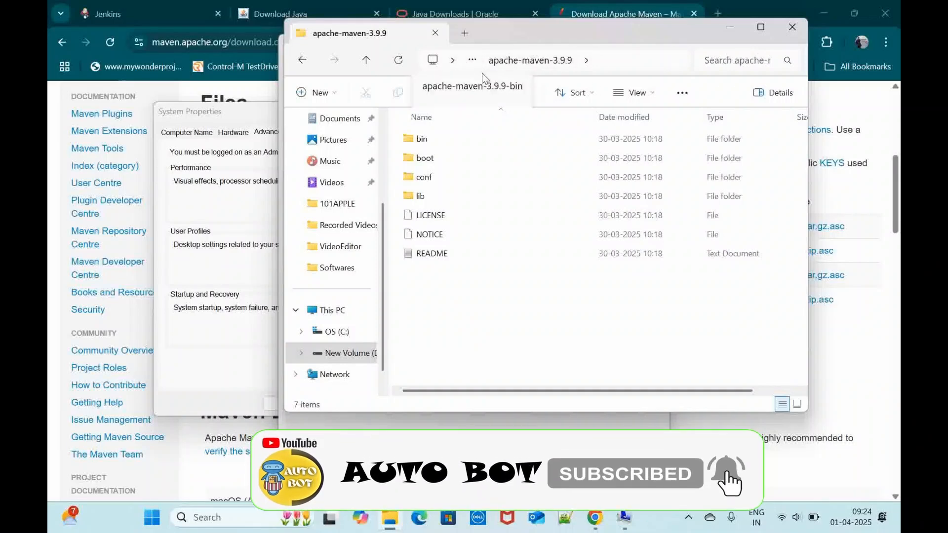
Step: View the parent folder apache-maven-3.9.9-bin by trimming the path, and reopen its apache-maven-3.9.9 subfolder
click(606, 68)
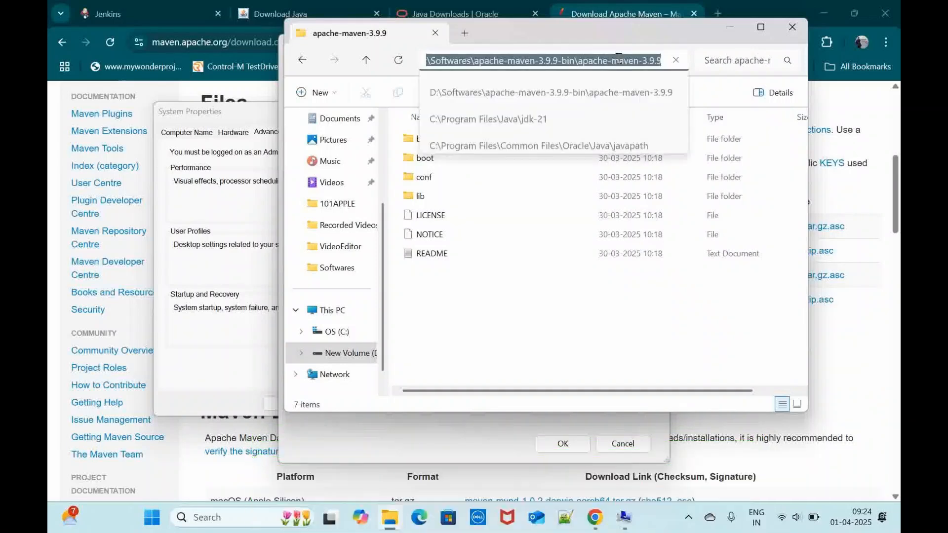
click(587, 63)
drag(578, 61, 756, 60)
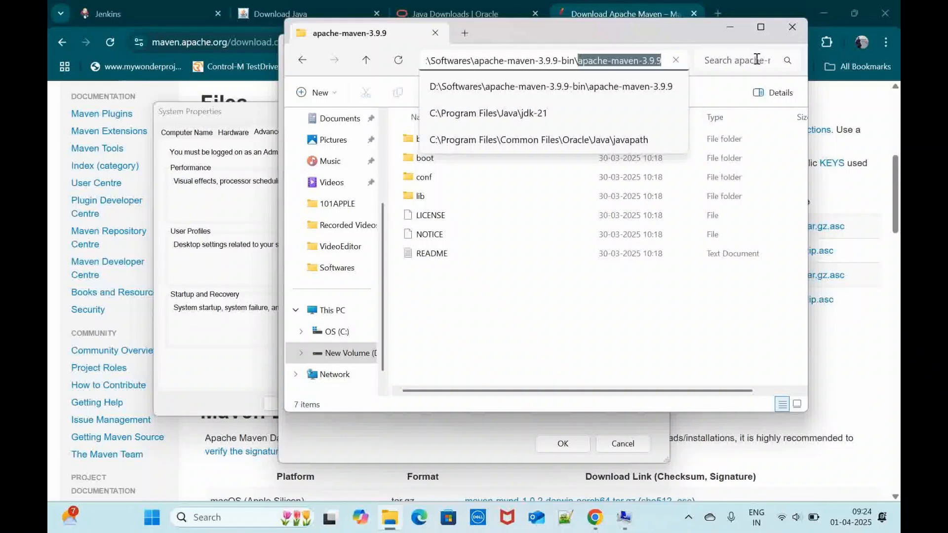
key(BackSpace)
key(Return)
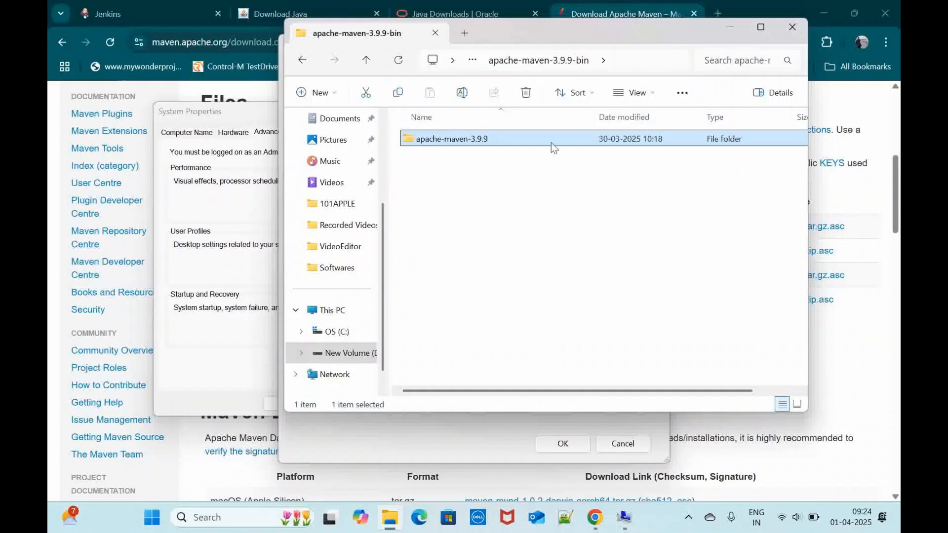
double_click(542, 138)
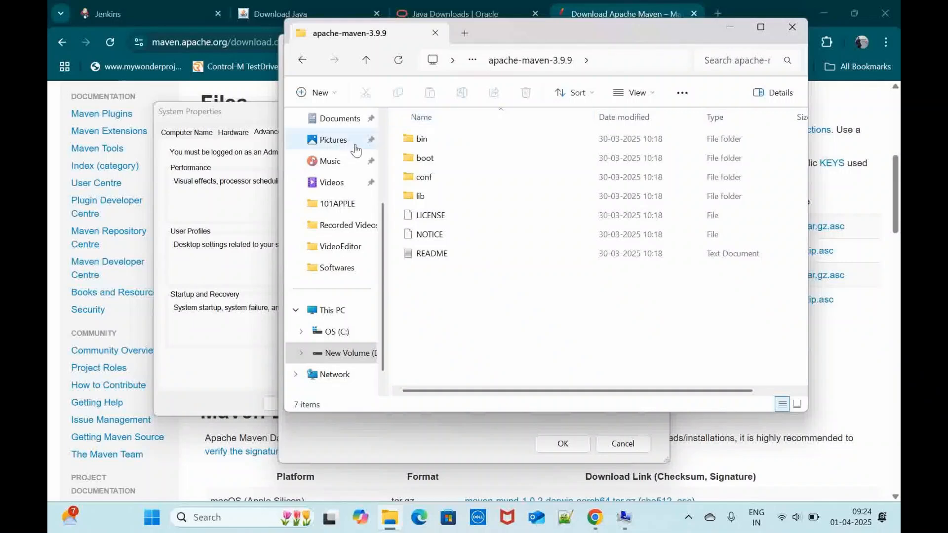
Step: Minimize File Explorer and cancel the Environment Variables and System Properties dialogs without saving changes
click(730, 27)
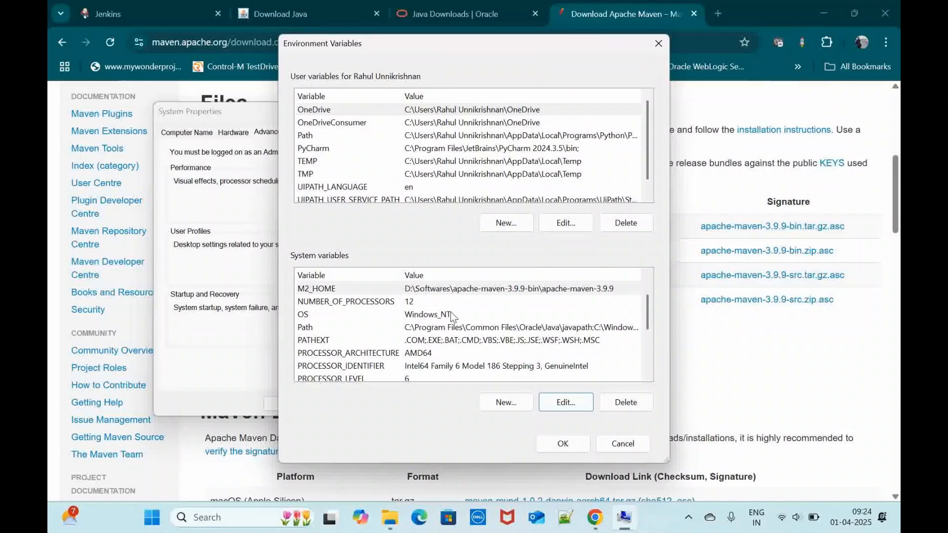
click(637, 447)
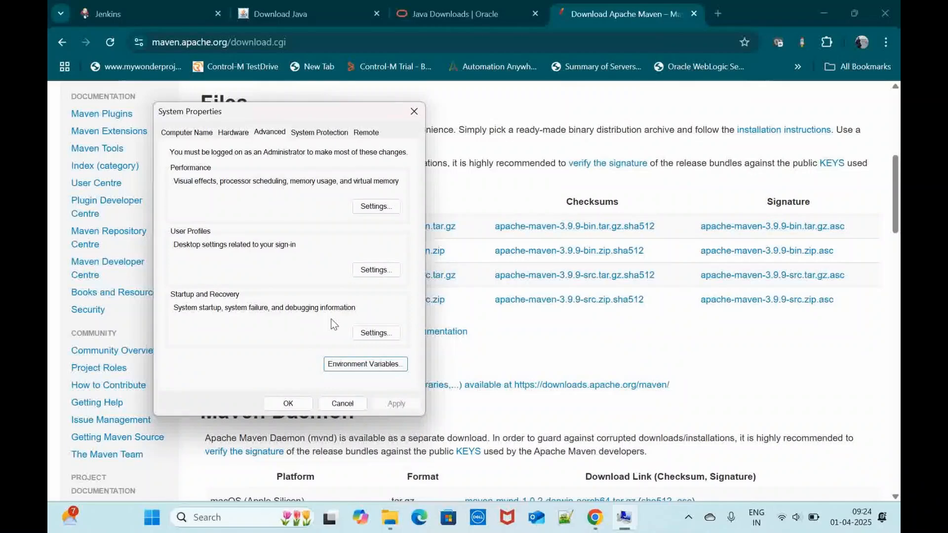
click(346, 404)
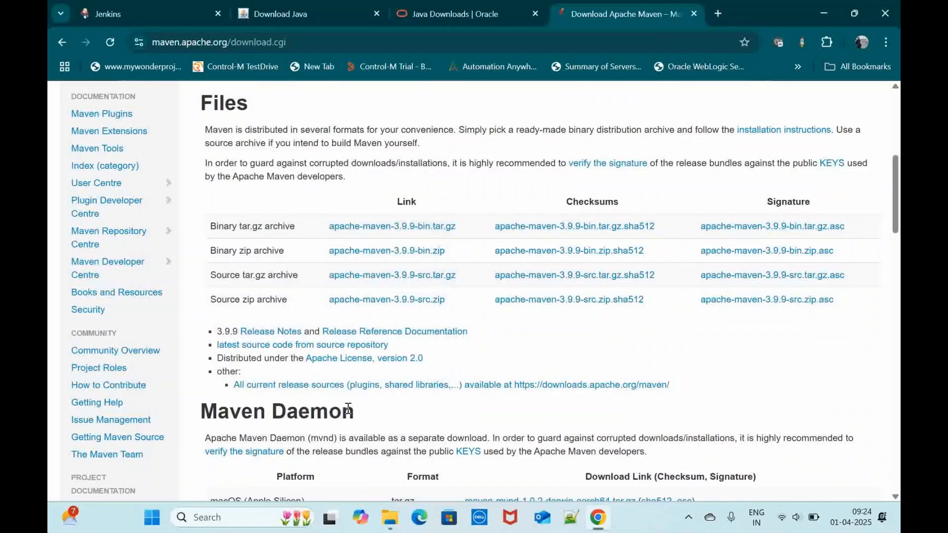
Step: Close the Oracle Java Downloads and Download Apache Maven tabs and glance over the remaining Download Java page
click(445, 17)
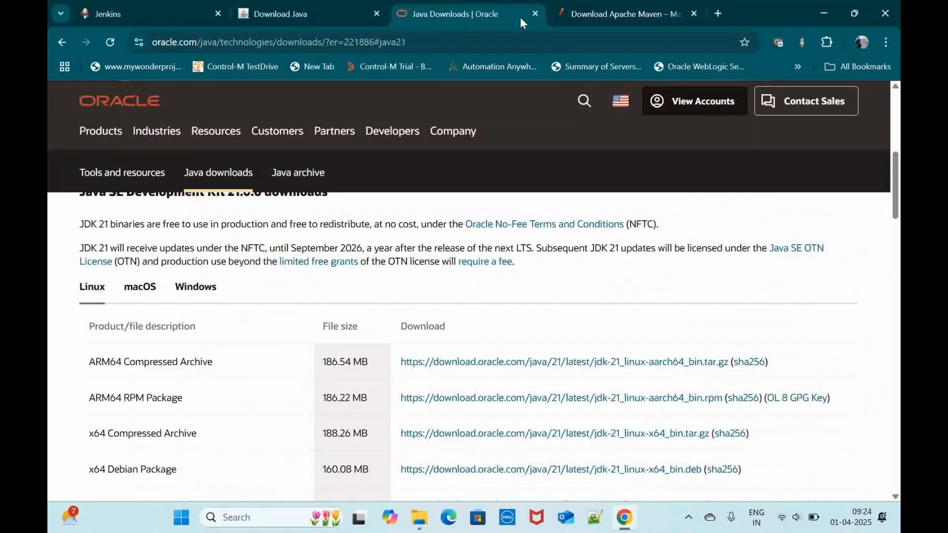
click(536, 14)
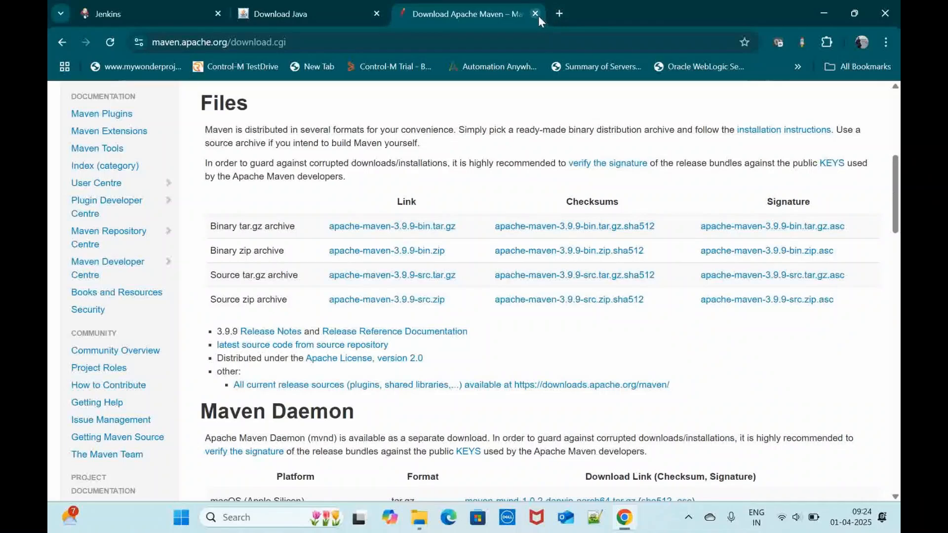
click(535, 14)
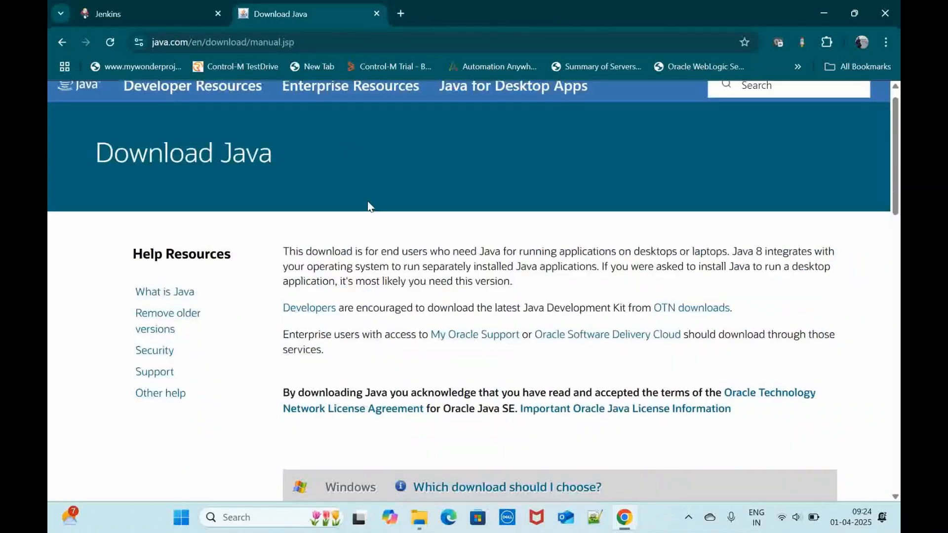
scroll(368, 203, down, 4)
scroll(367, 205, up, 5)
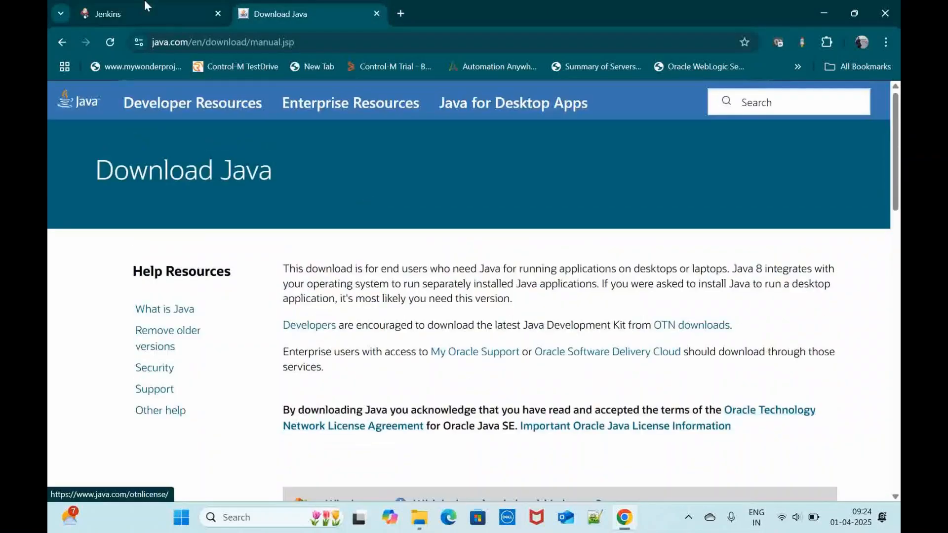
Step: Return to the Jenkins home page at jenkins.io and open its Download and deploy page
click(139, 11)
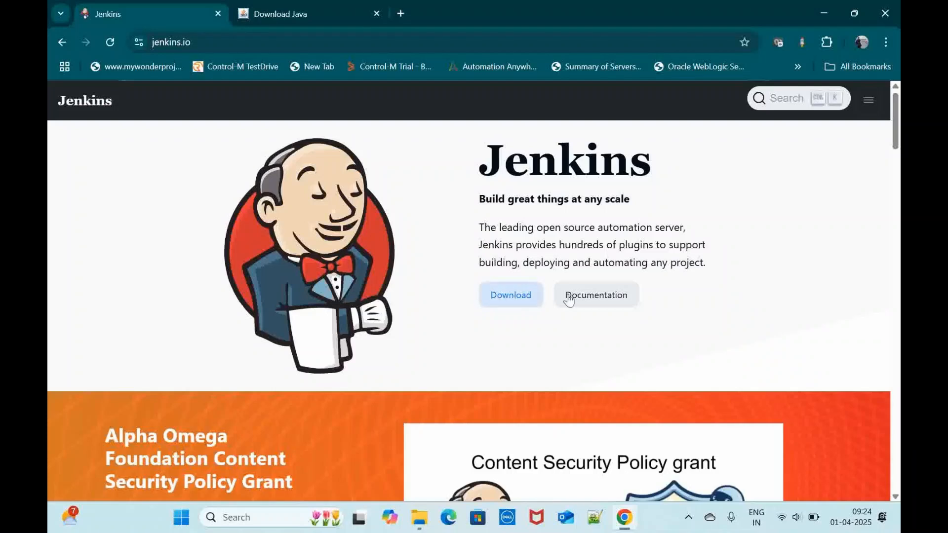
click(198, 42)
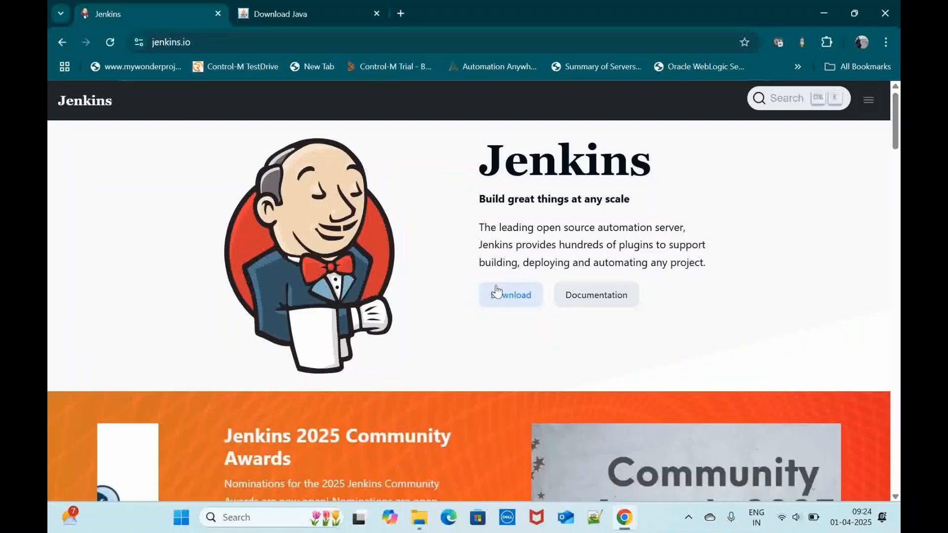
click(514, 295)
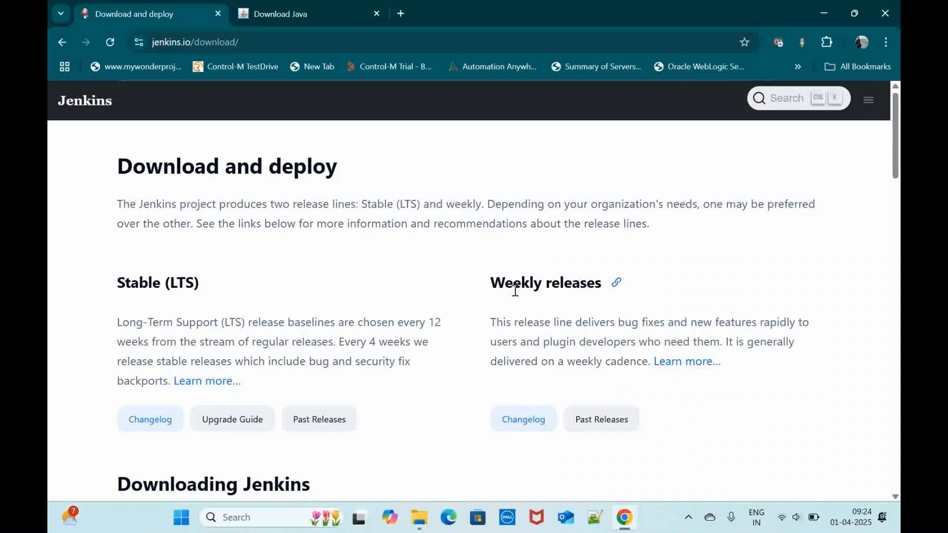
Step: Review the Stable (LTS) and Weekly release descriptions and the package lists for Jenkins 2.492.2 LTS and 2.503
scroll(515, 291, down, 1)
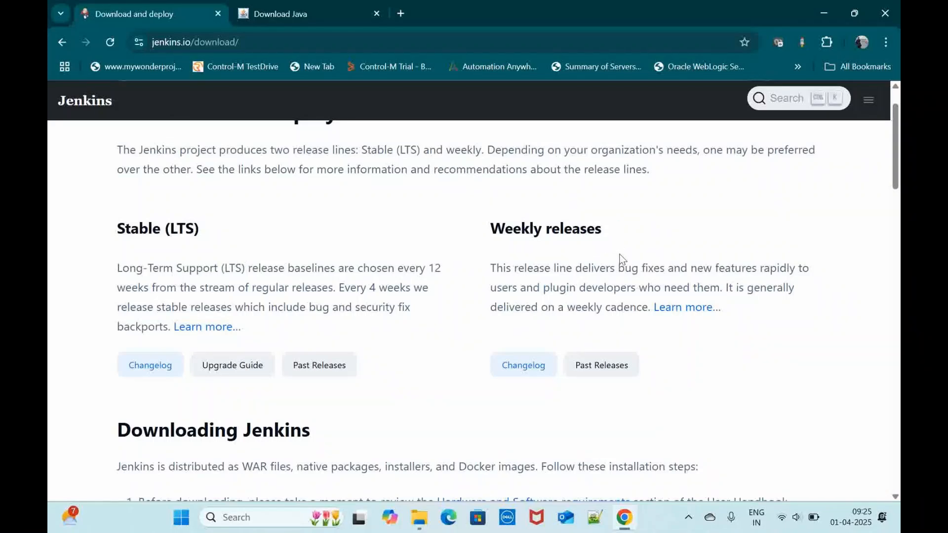
scroll(398, 342, down, 1)
scroll(398, 342, up, 1)
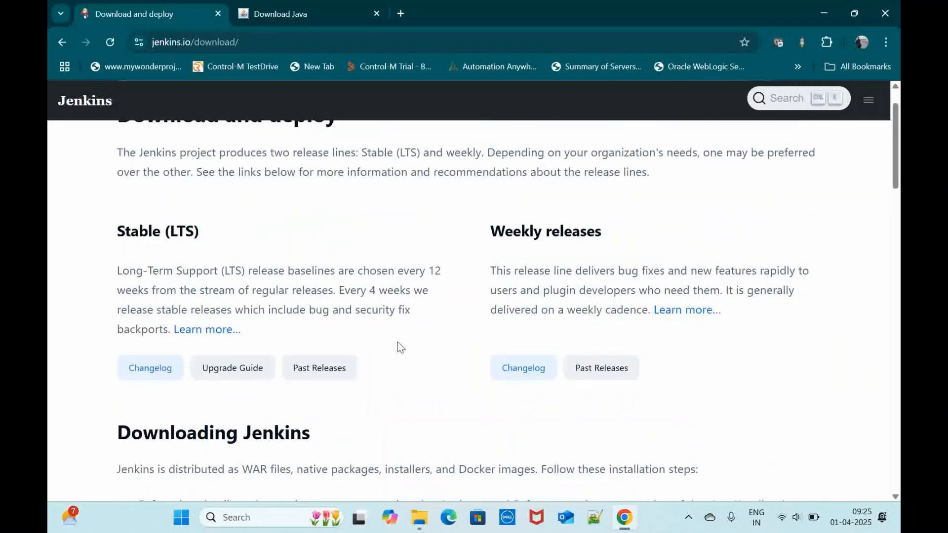
scroll(366, 354, down, 8)
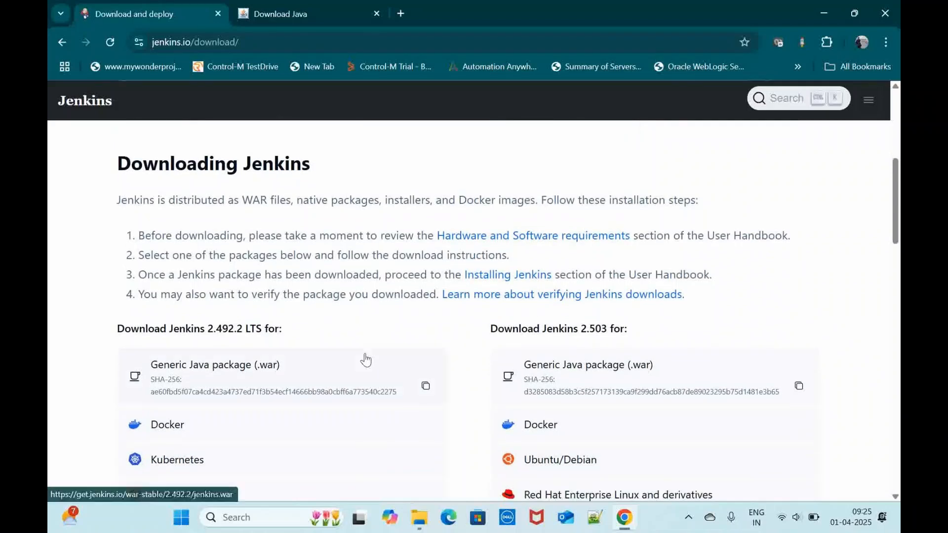
scroll(334, 282, down, 1)
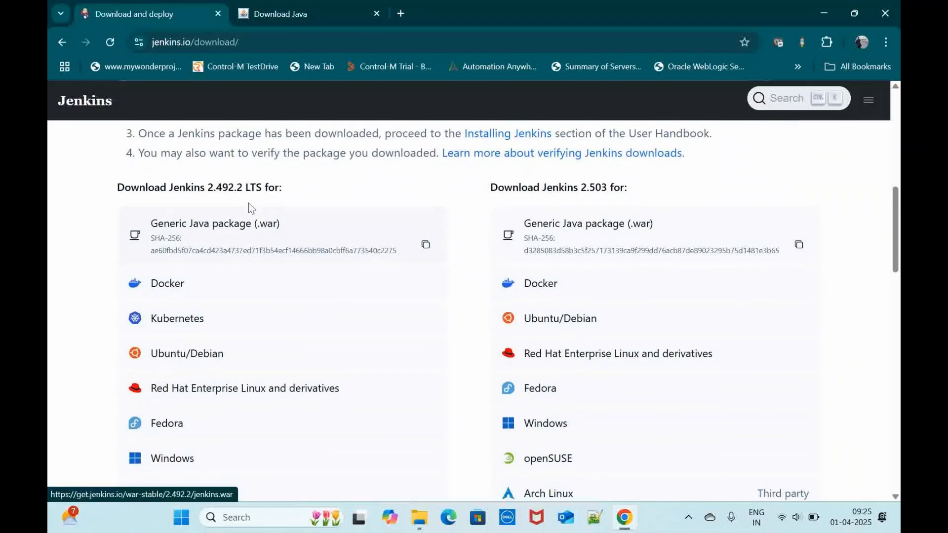
scroll(273, 293, down, 2)
scroll(272, 293, up, 2)
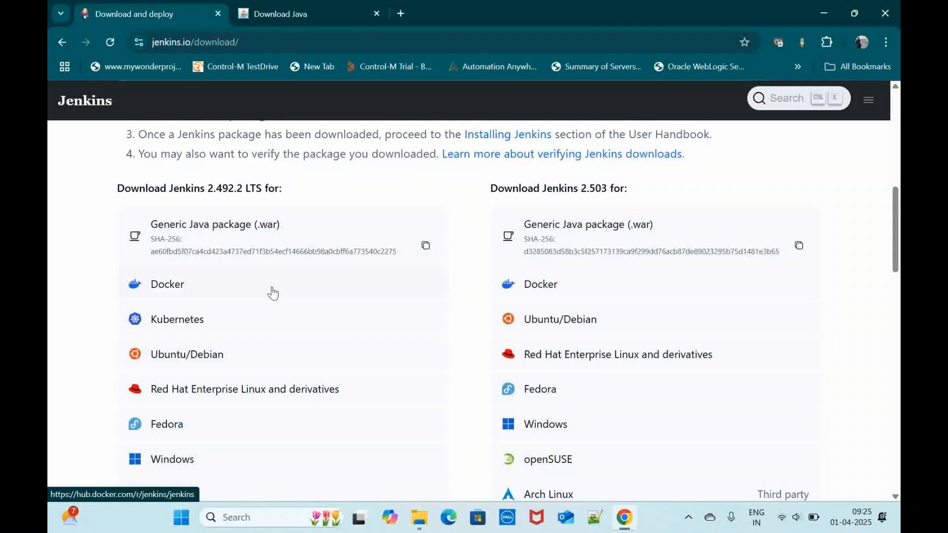
scroll(272, 293, down, 1)
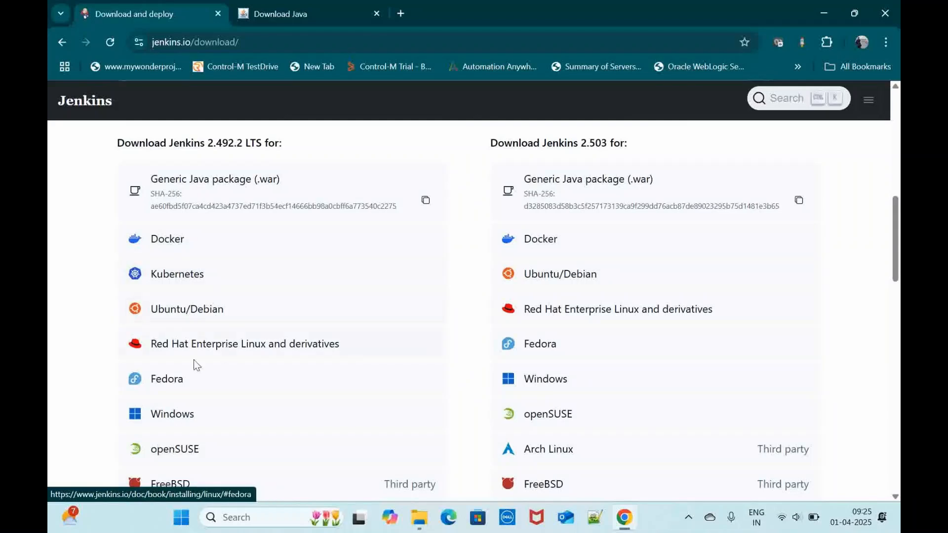
scroll(250, 379, down, 2)
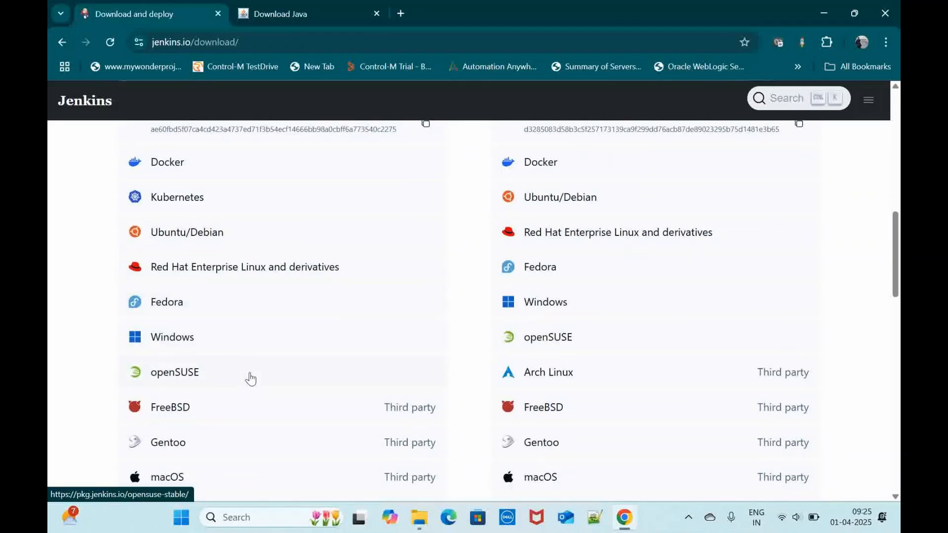
scroll(250, 378, down, 1)
scroll(250, 379, down, 2)
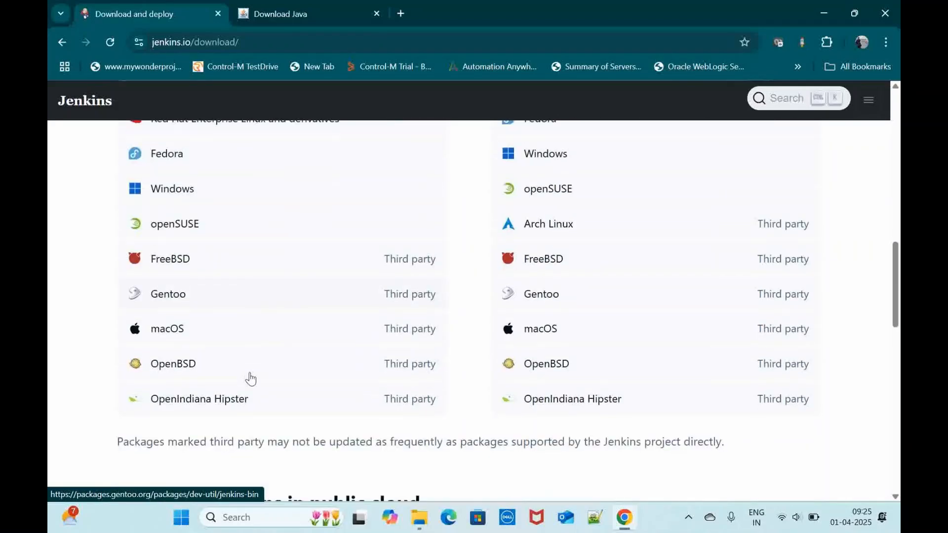
Step: Download the Windows installer of Jenkins 2.492.2 LTS and check jenkins.msi in the recent download history
scroll(250, 378, up, 2)
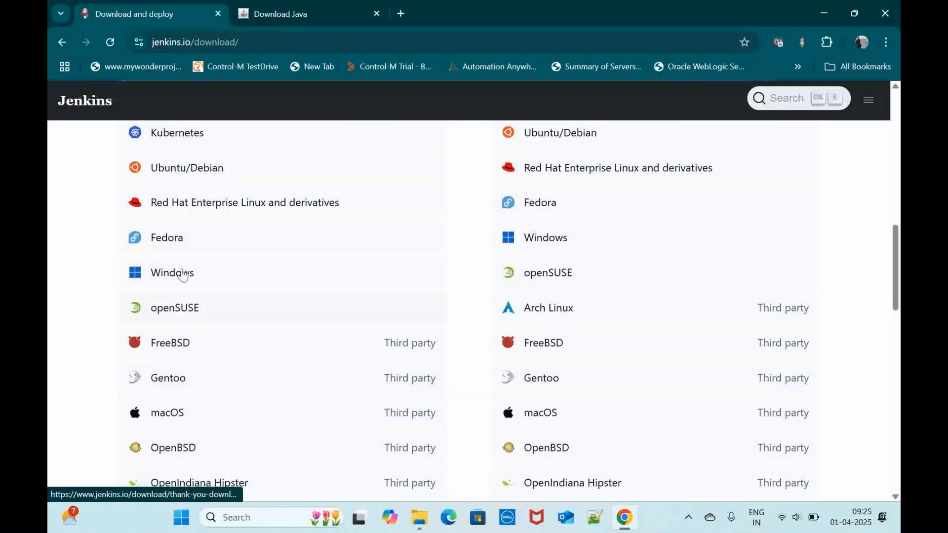
click(190, 282)
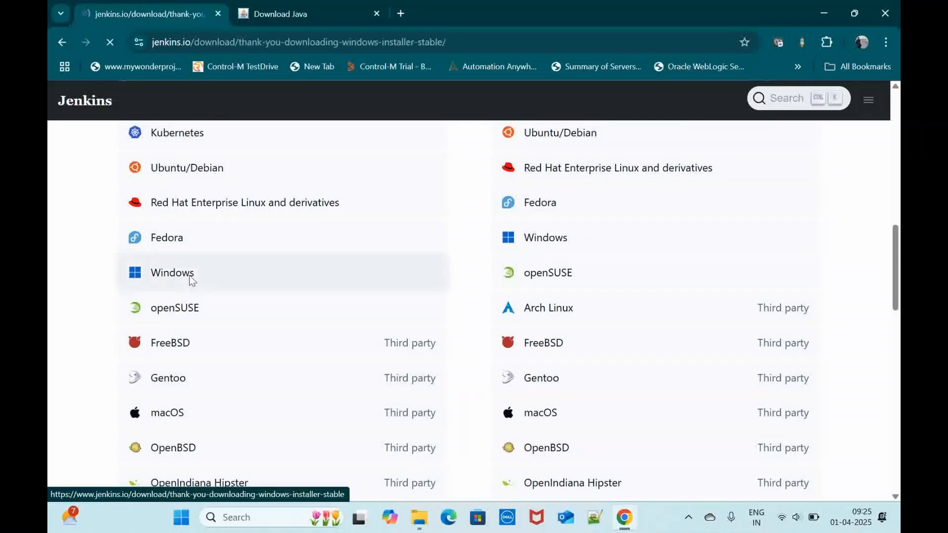
scroll(430, 339, down, 3)
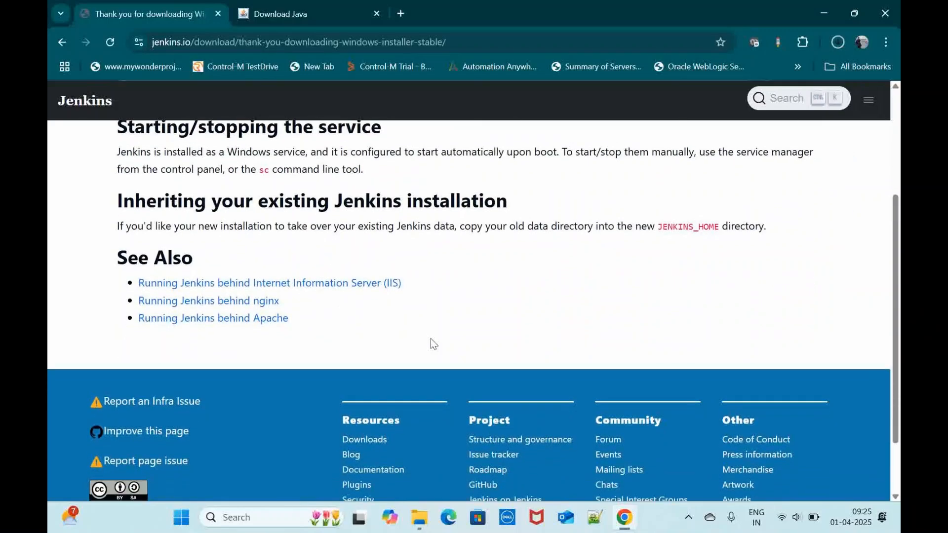
scroll(430, 338, up, 1)
click(833, 42)
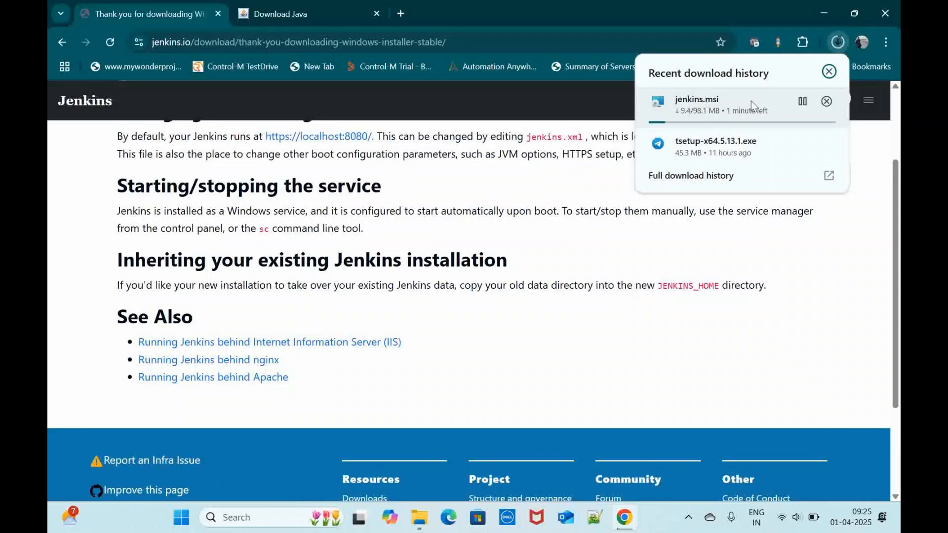
click(751, 101)
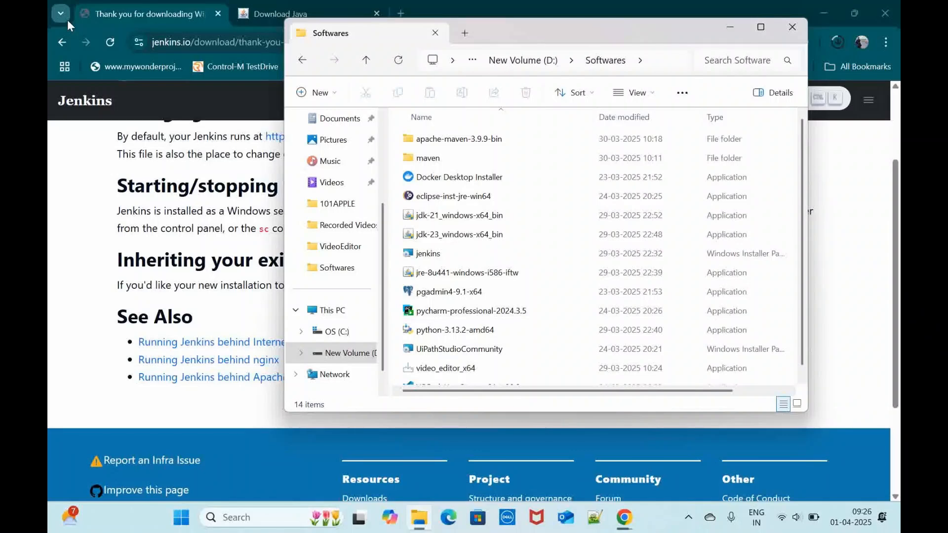
Step: Launch the jenkins installer from D:\Softwares, keep the destination C:\Program Files\Jenkins\, and choose to run the service as LocalSystem
double_click(453, 254)
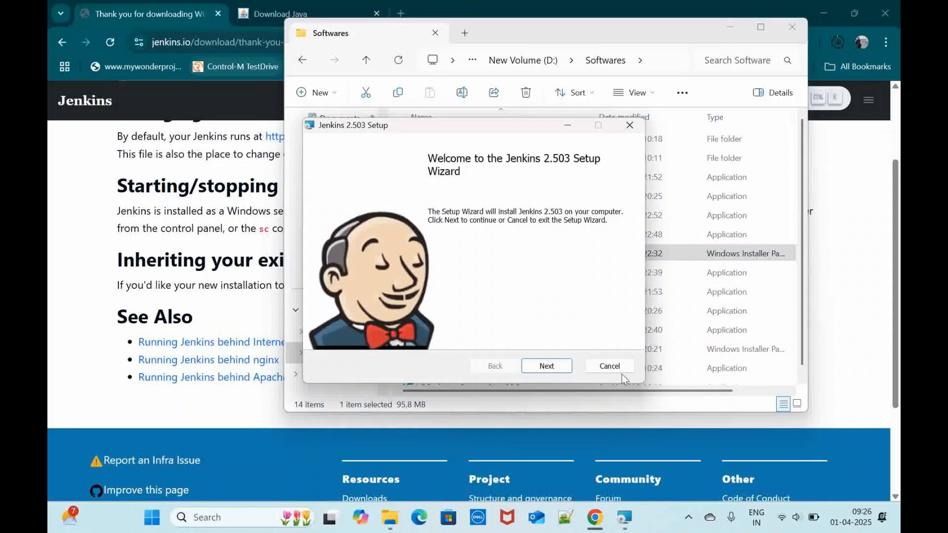
click(561, 369)
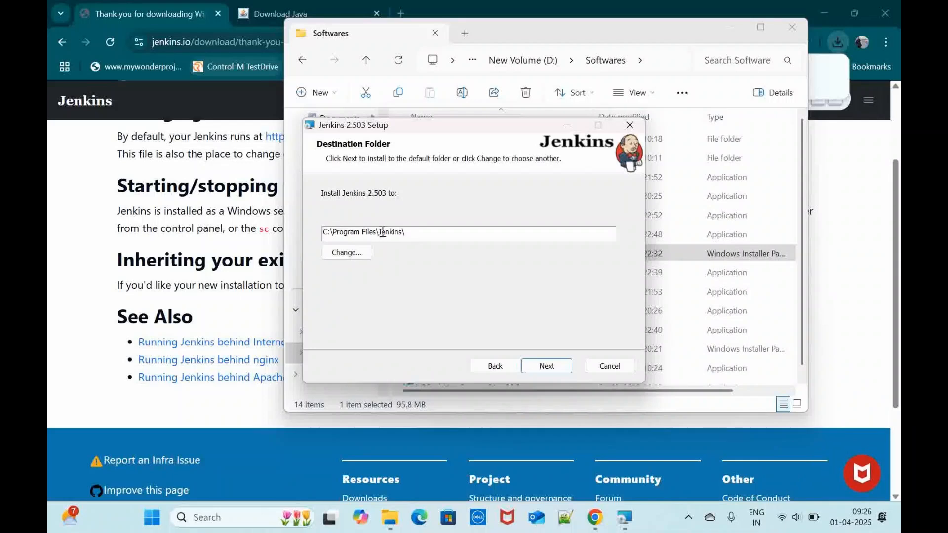
click(546, 365)
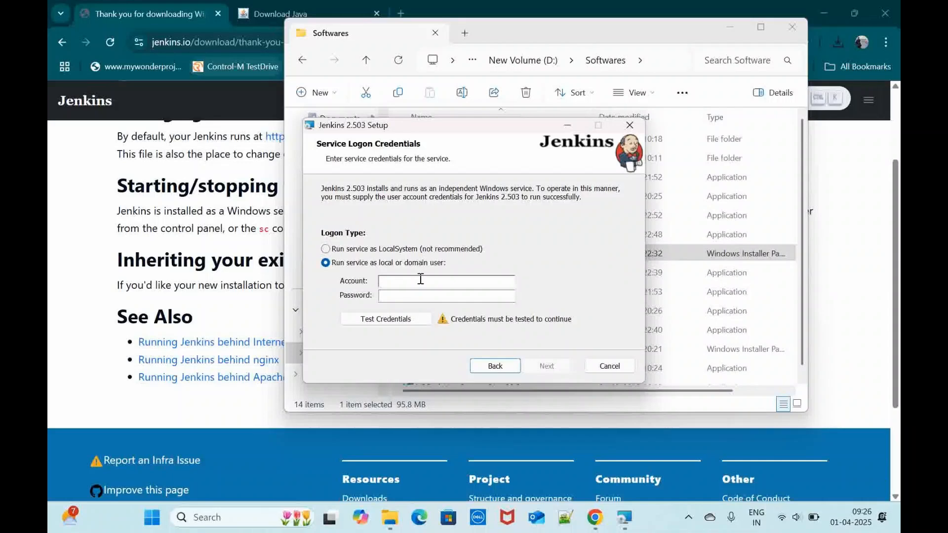
click(401, 250)
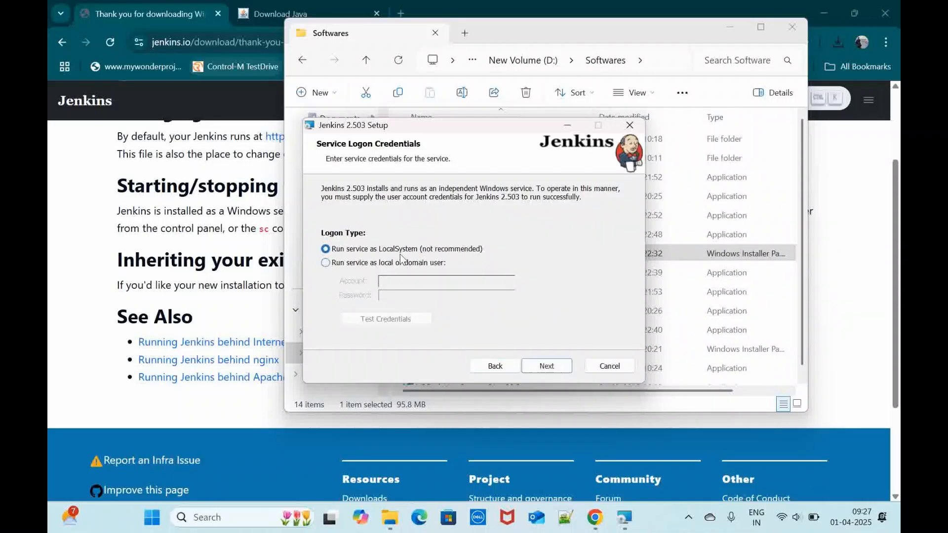
click(548, 366)
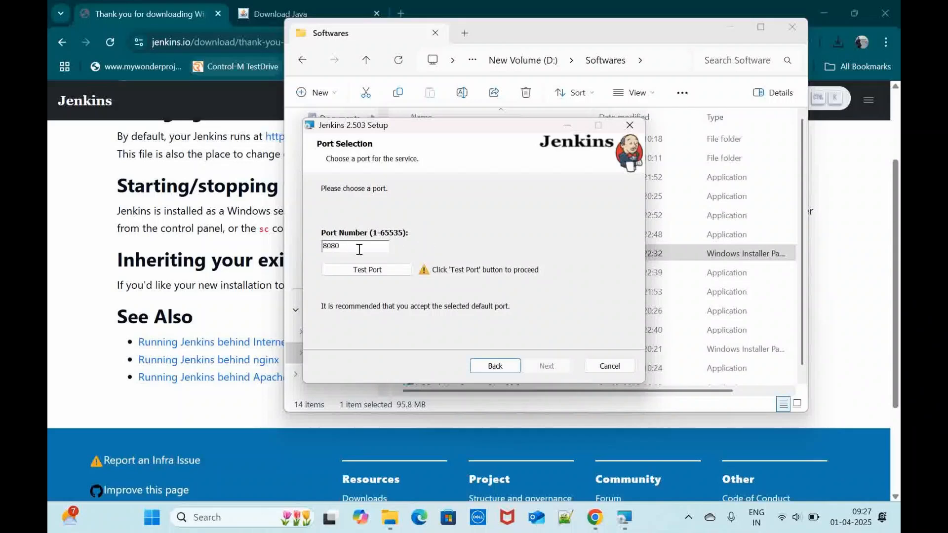
Step: Test port 8080 for the Jenkins service and keep C:\Program Files\Java\jdk-21\ as the Java home directory
click(365, 270)
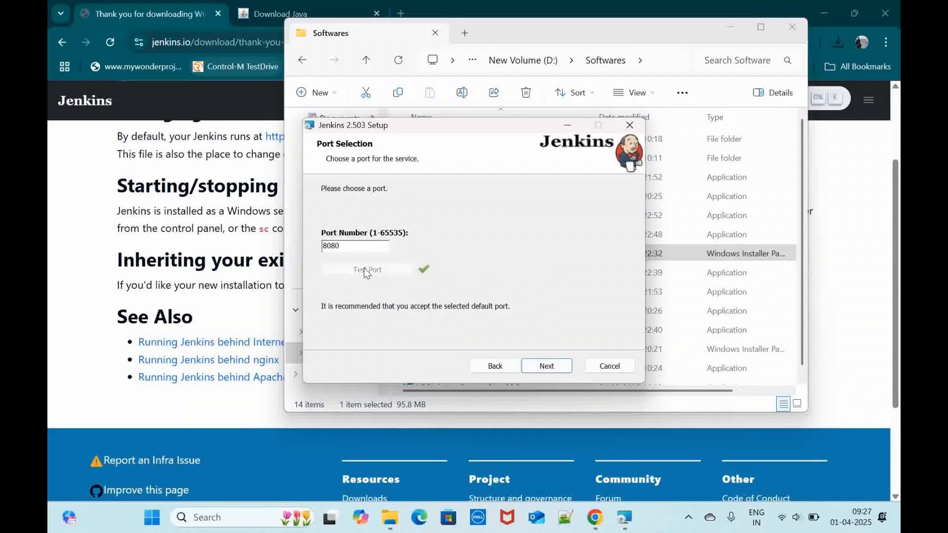
click(548, 366)
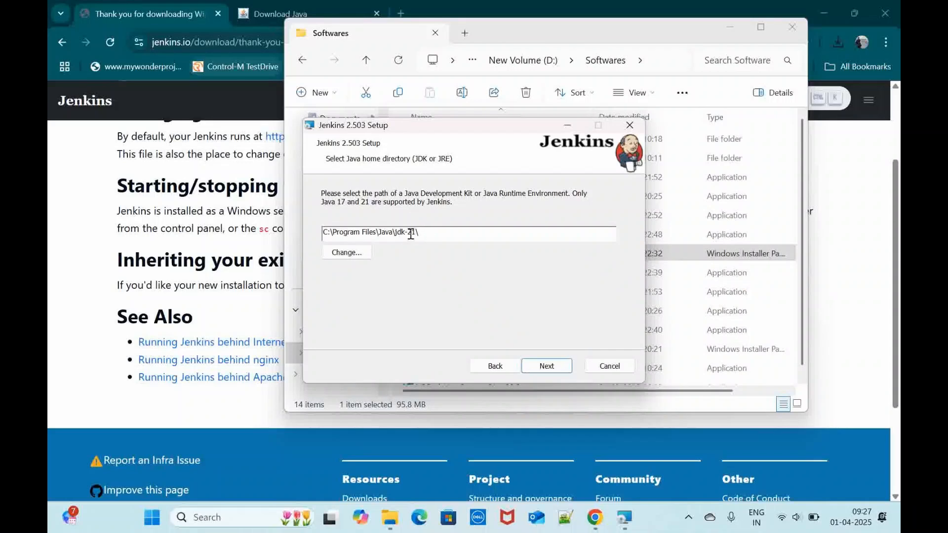
click(348, 253)
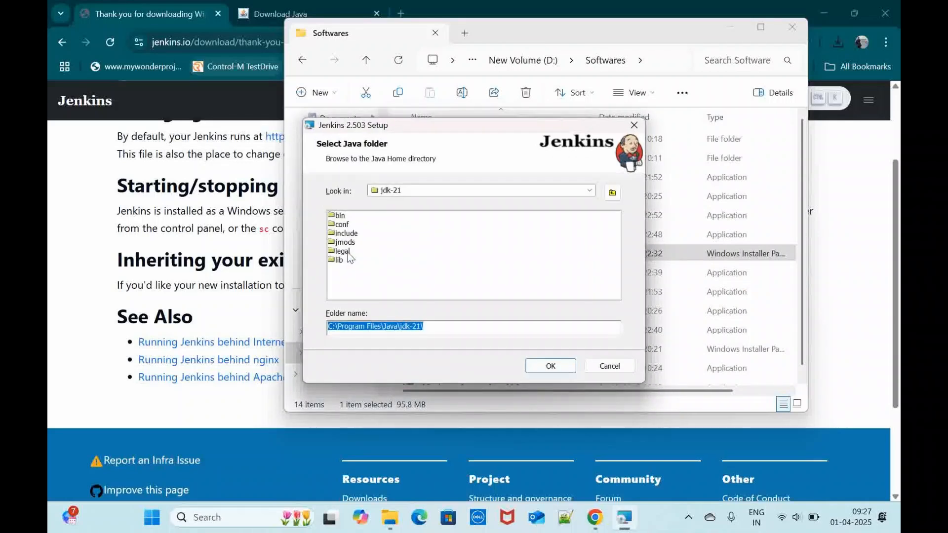
click(606, 368)
click(544, 367)
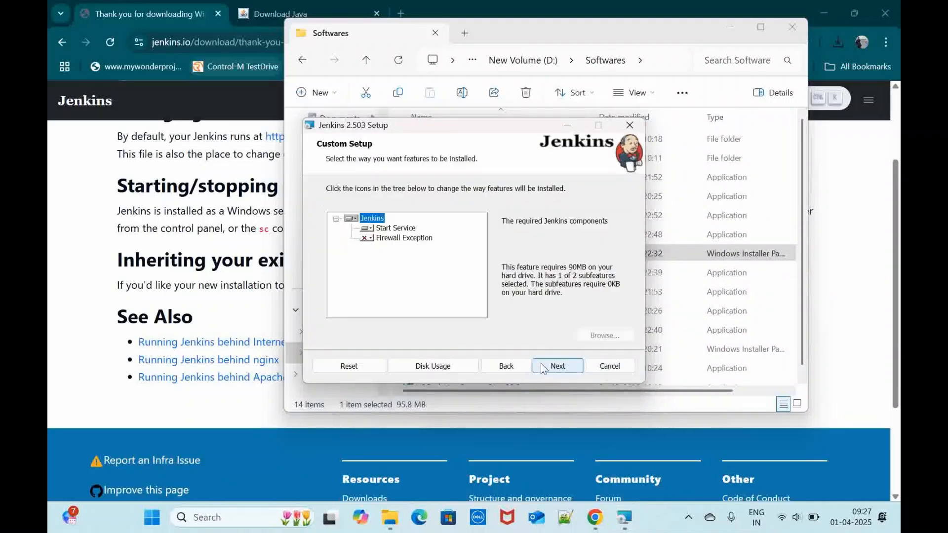
Step: Accept the default Custom Setup features, install Jenkins 2.503, and finish the setup wizard
click(543, 368)
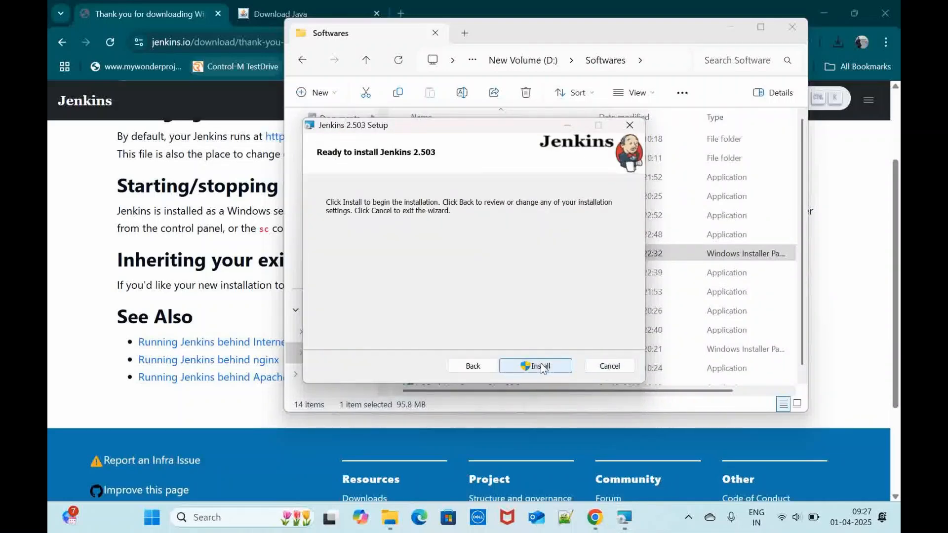
click(543, 368)
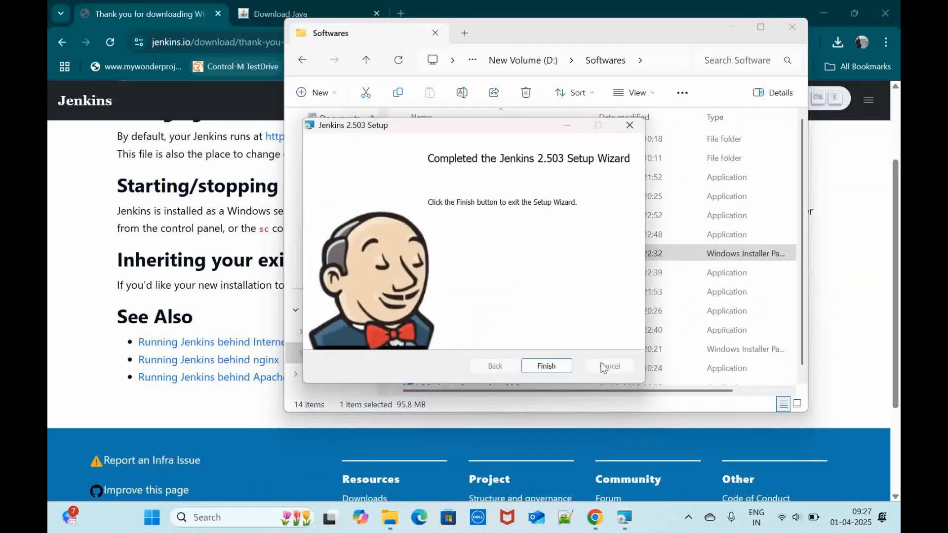
click(564, 368)
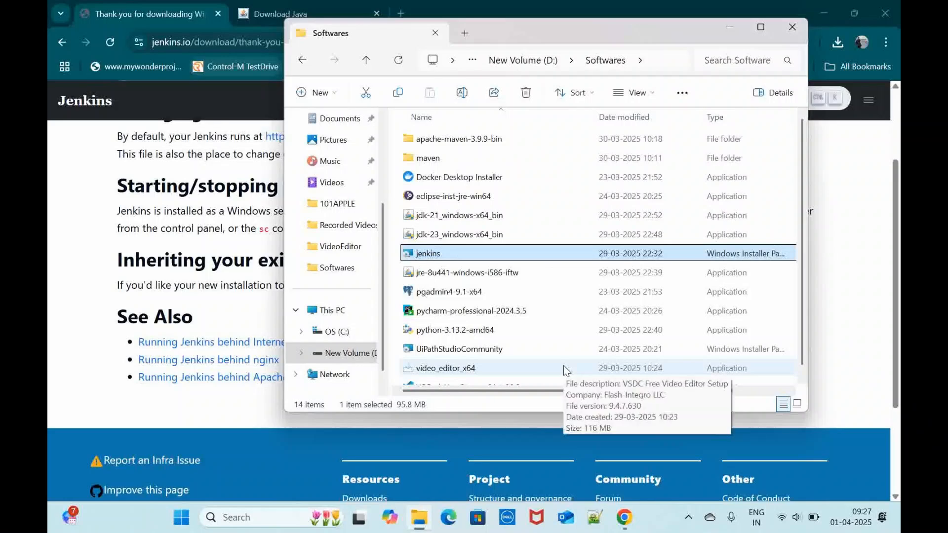
click(187, 521)
text(jen)
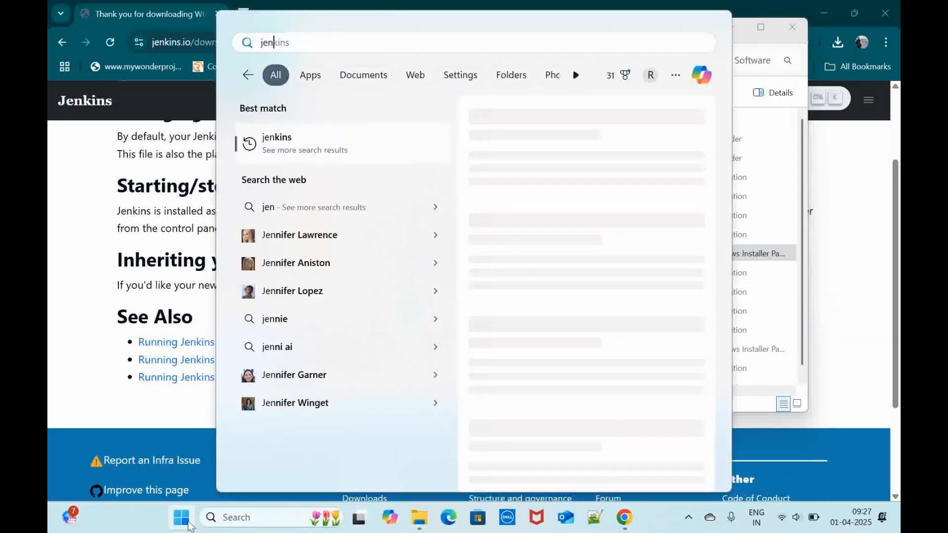
key(BackSpace)
key(BackSpace)
key(BackSpace)
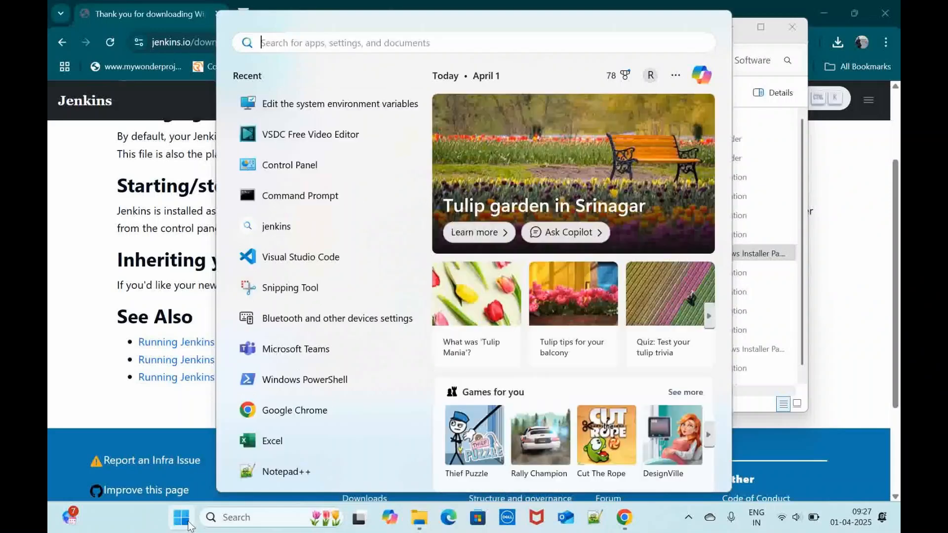
click(849, 167)
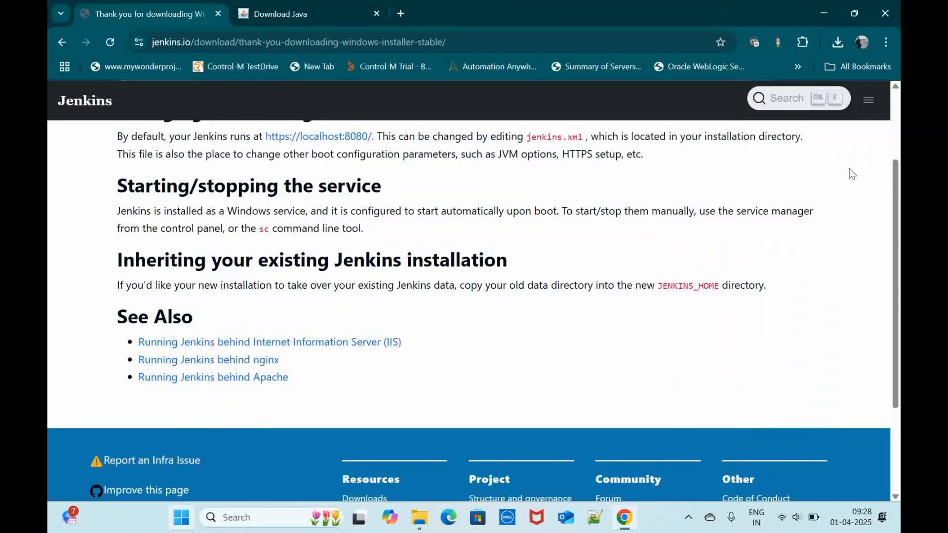
Step: Open localhost:8080 in a new browser tab to reach the local Jenkins server
click(400, 13)
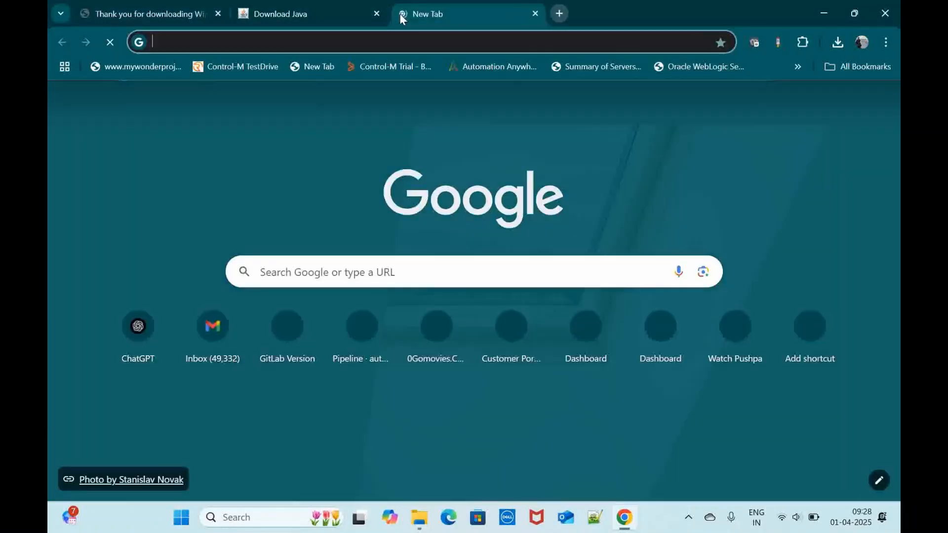
text(localhost)
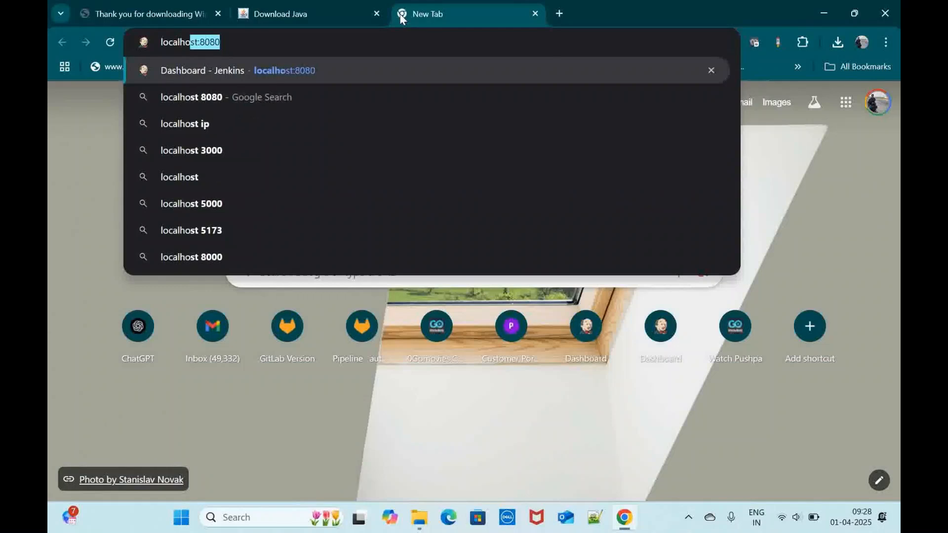
text(:8080)
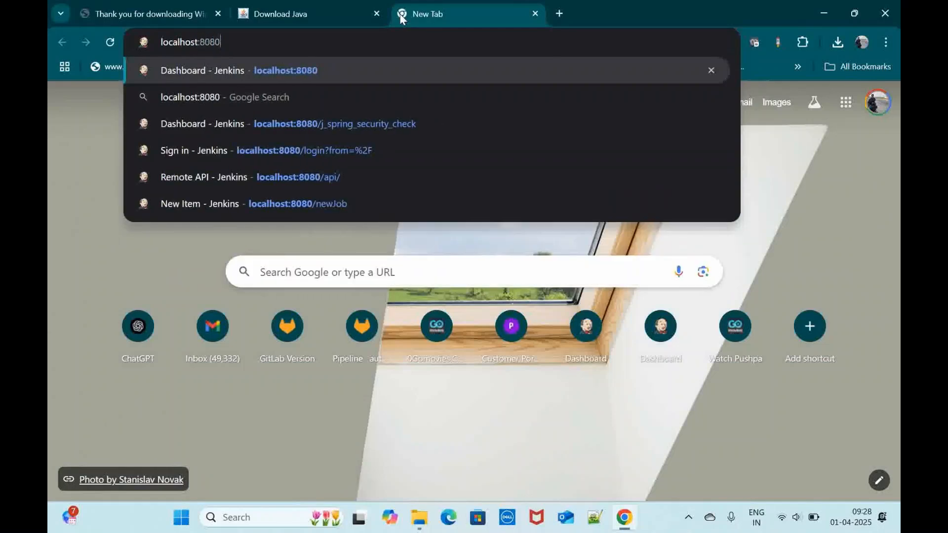
key(Return)
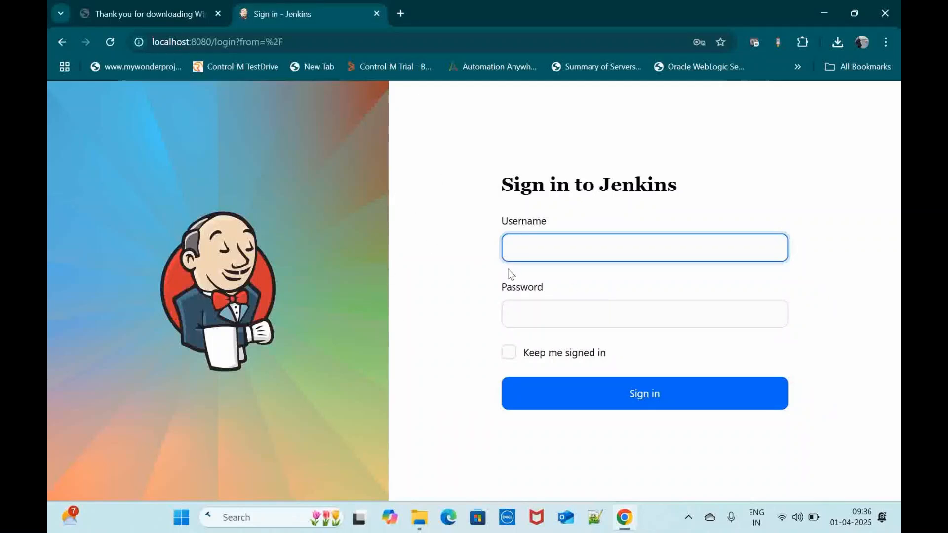
Step: Sign in to Jenkins as admin with the account password and dismiss the browser's Change your password notice
text(admin)
key(Tab)
text(••••)
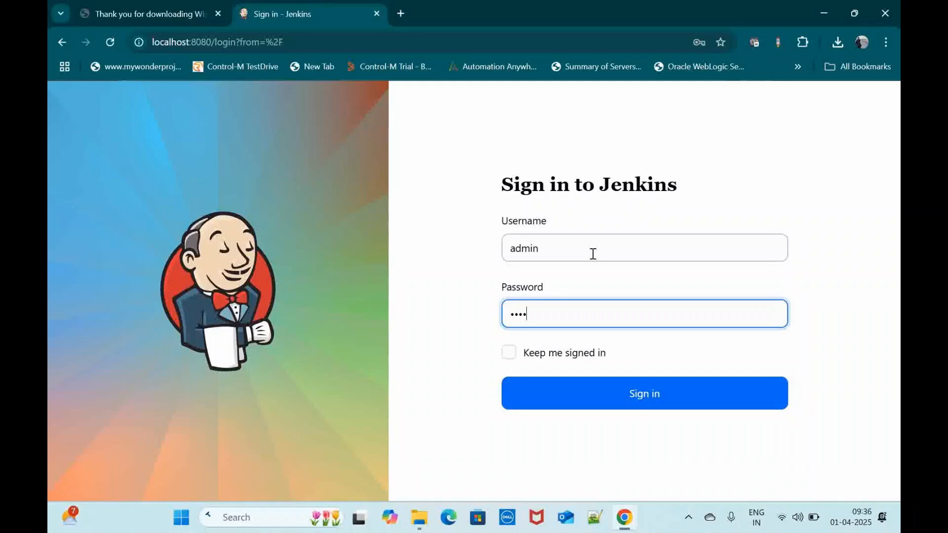
text(•)
click(644, 399)
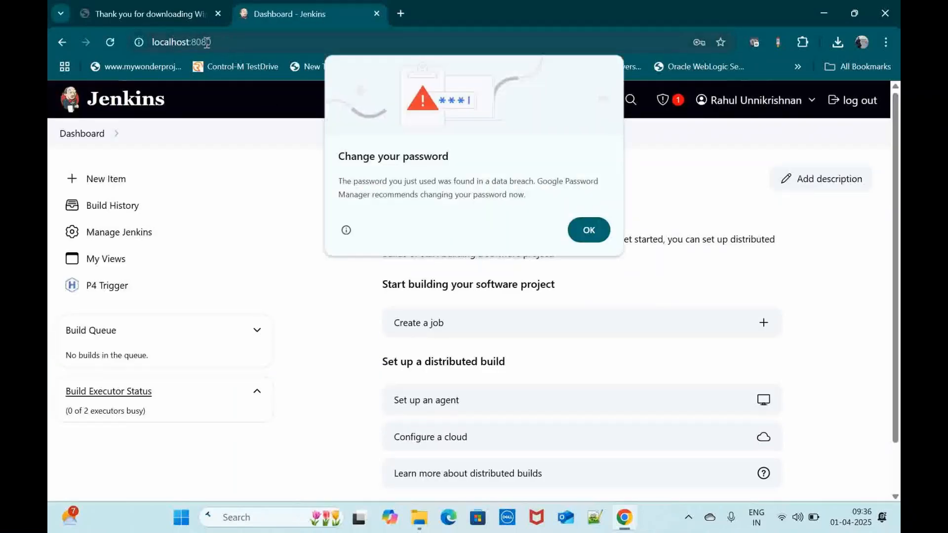
click(593, 231)
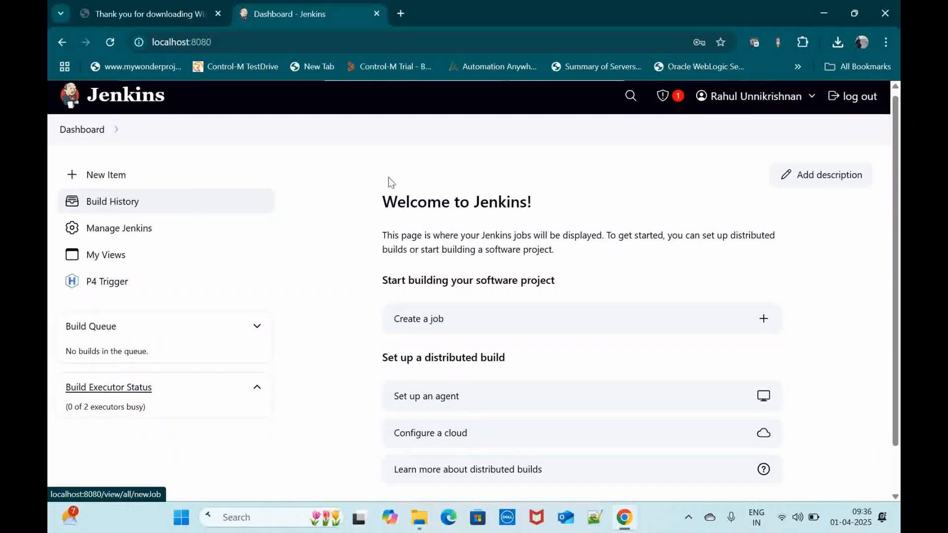
Step: Look over the Jenkins dashboard and the Manage Jenkins page, and open the Plugins page
scroll(440, 358, down, 2)
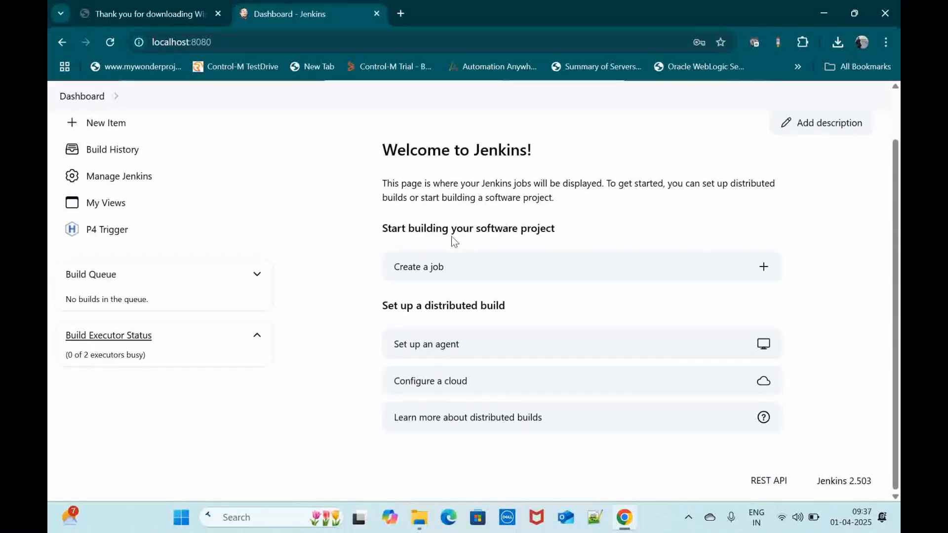
scroll(297, 280, up, 2)
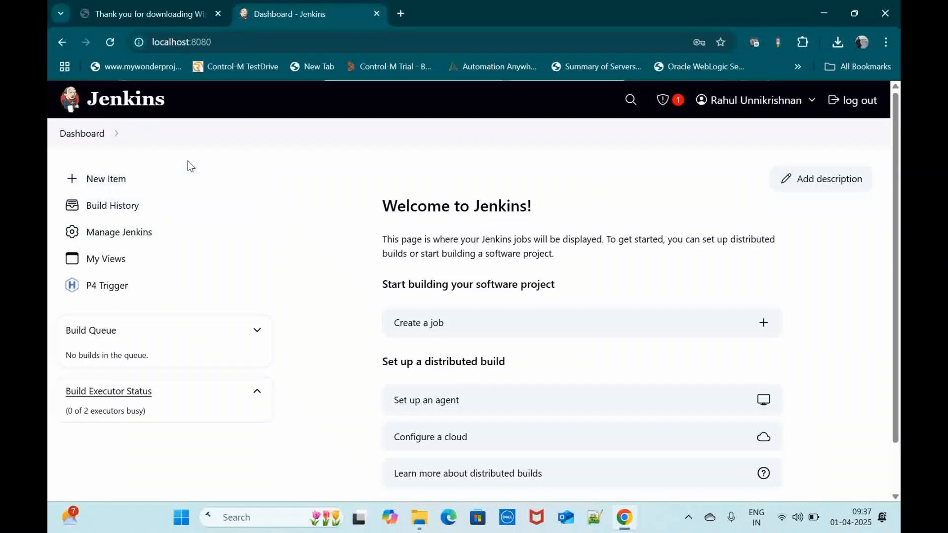
click(130, 238)
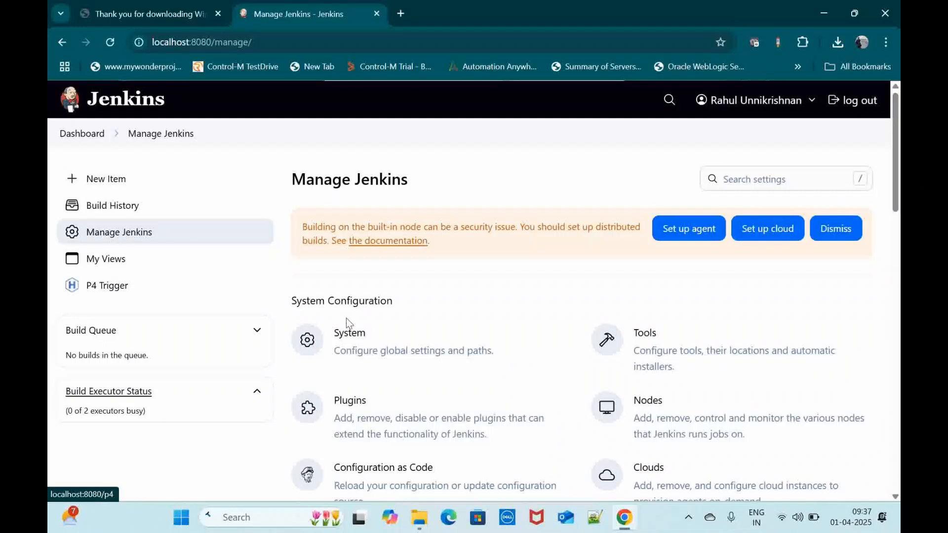
scroll(346, 320, down, 3)
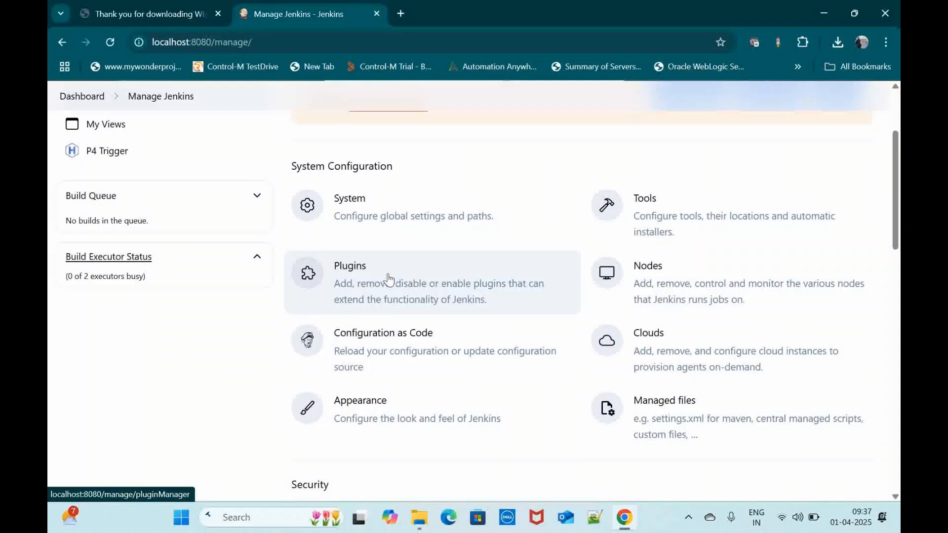
click(353, 269)
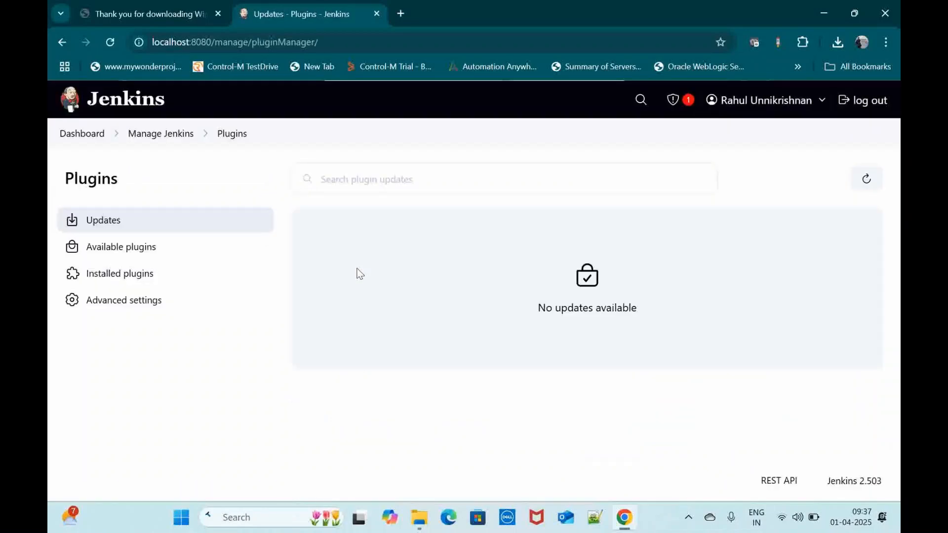
Step: Visit the available plugins page and look through the list of installed plugins
click(148, 245)
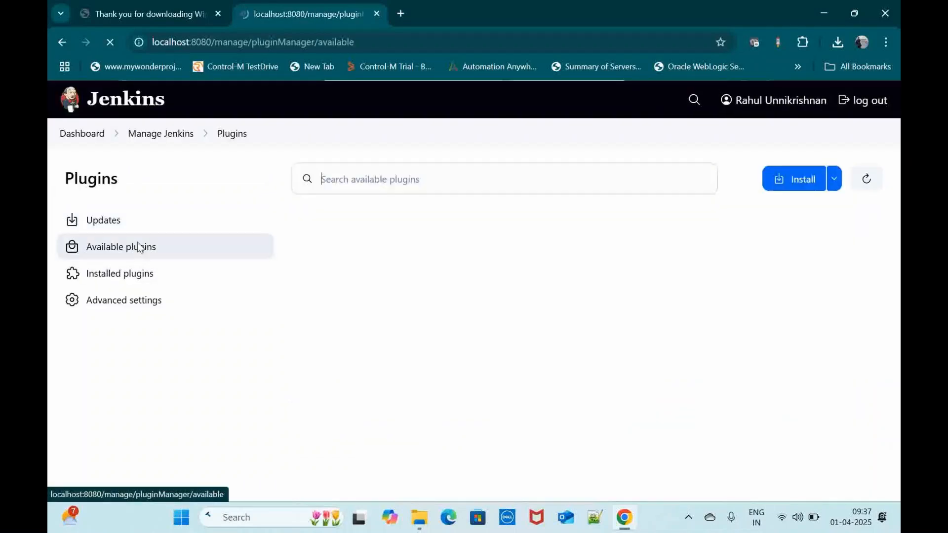
click(106, 274)
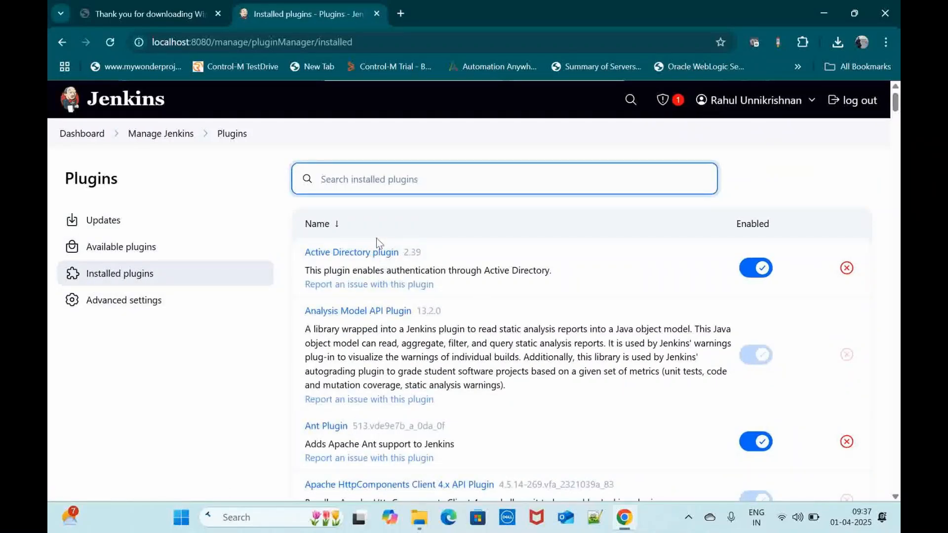
scroll(544, 313, down, 2)
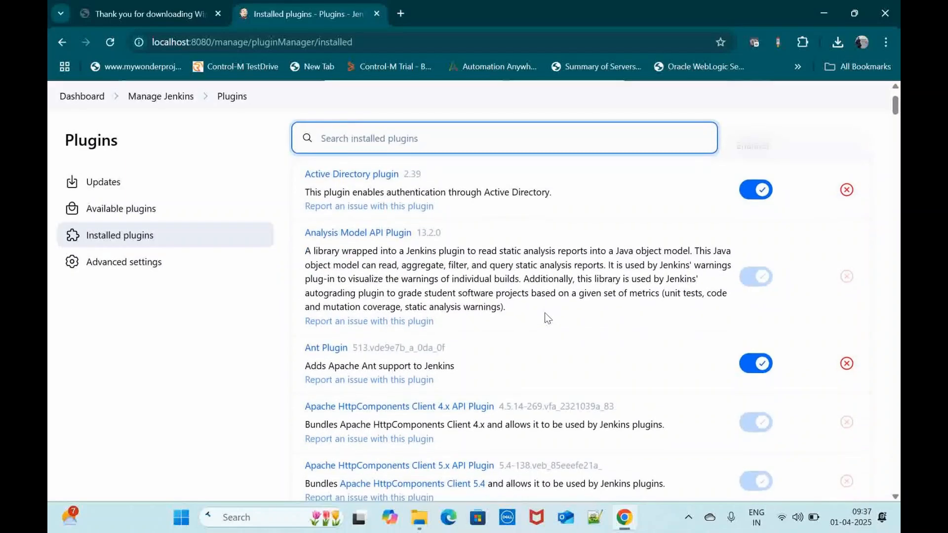
scroll(545, 314, up, 2)
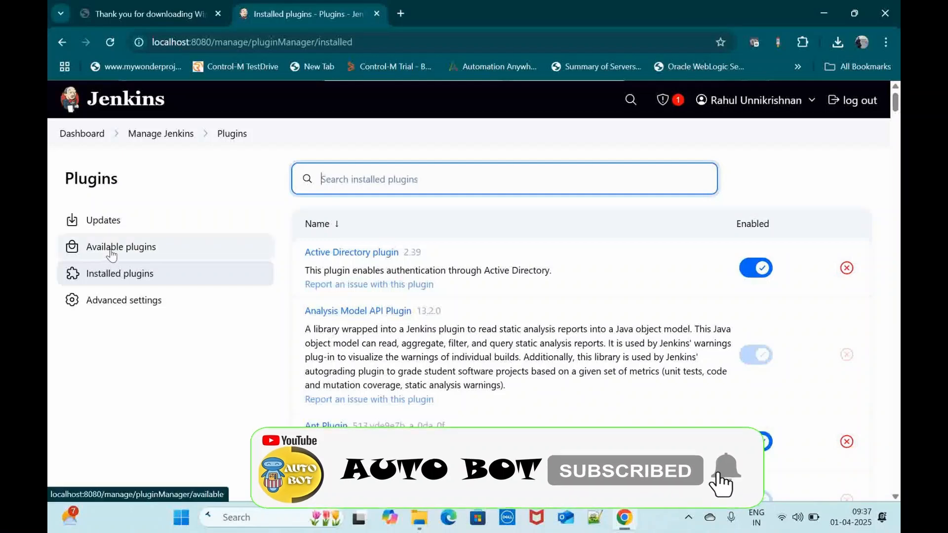
Step: Mark the Authentication Tokens API plugin in the available plugins list and return through Manage Jenkins to the Dashboard
click(113, 252)
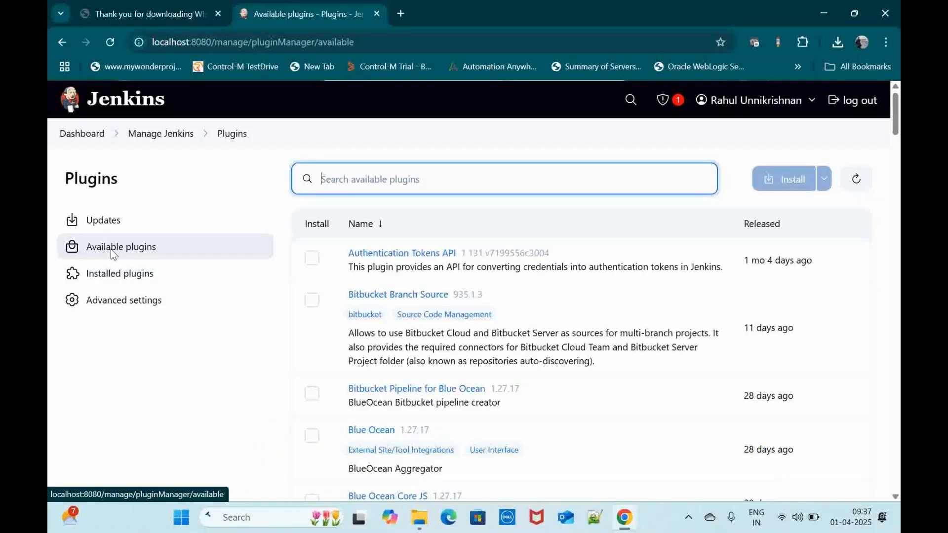
click(313, 259)
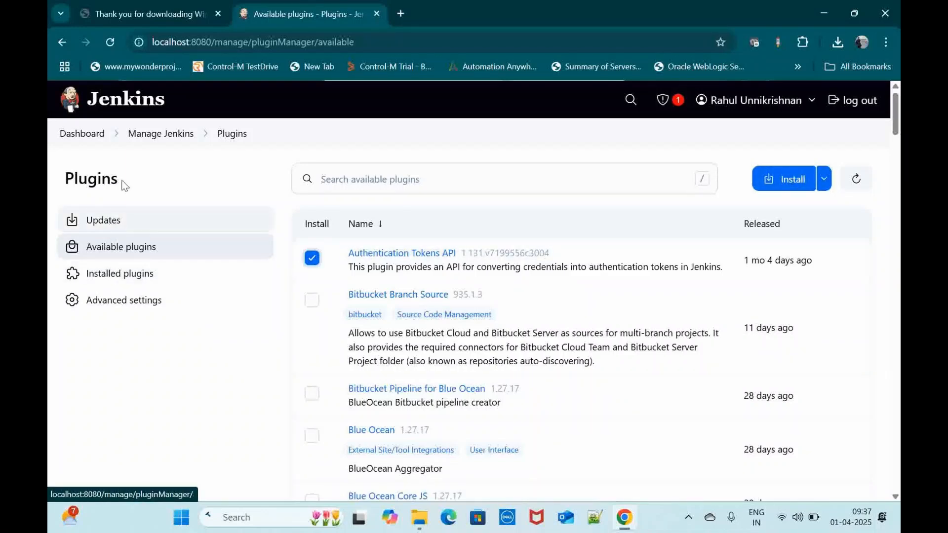
click(163, 136)
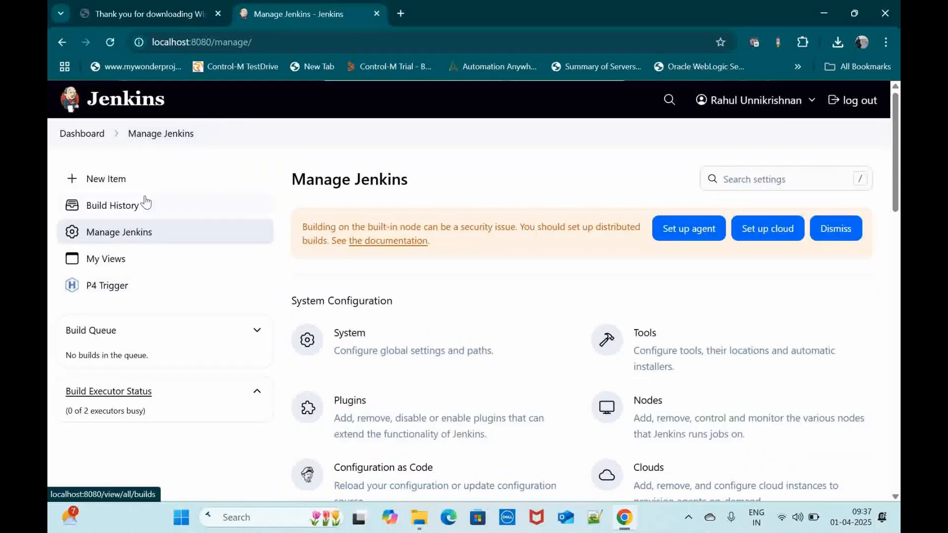
click(93, 135)
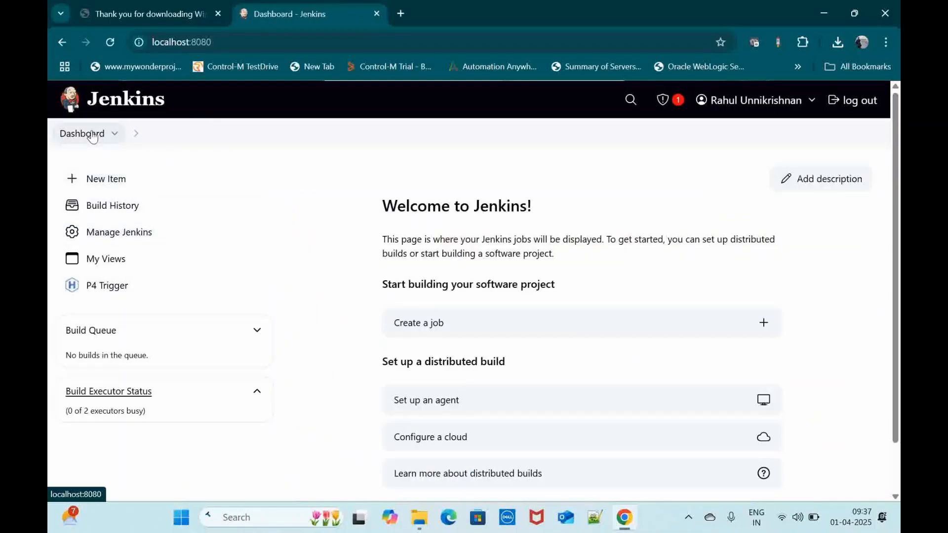
Step: Start creating a new job from the dashboard and enter firstdemoproject as the item name
scroll(466, 301, down, 1)
scroll(466, 301, up, 1)
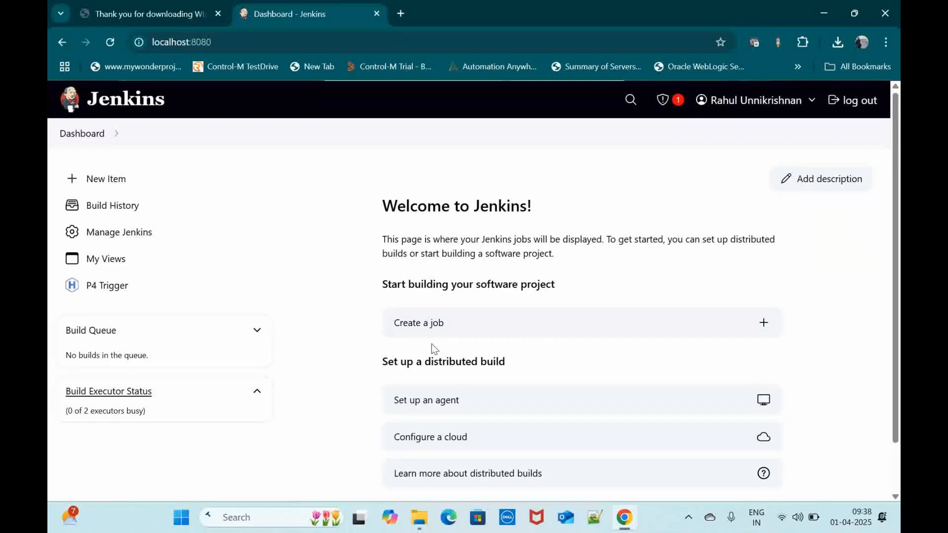
click(463, 324)
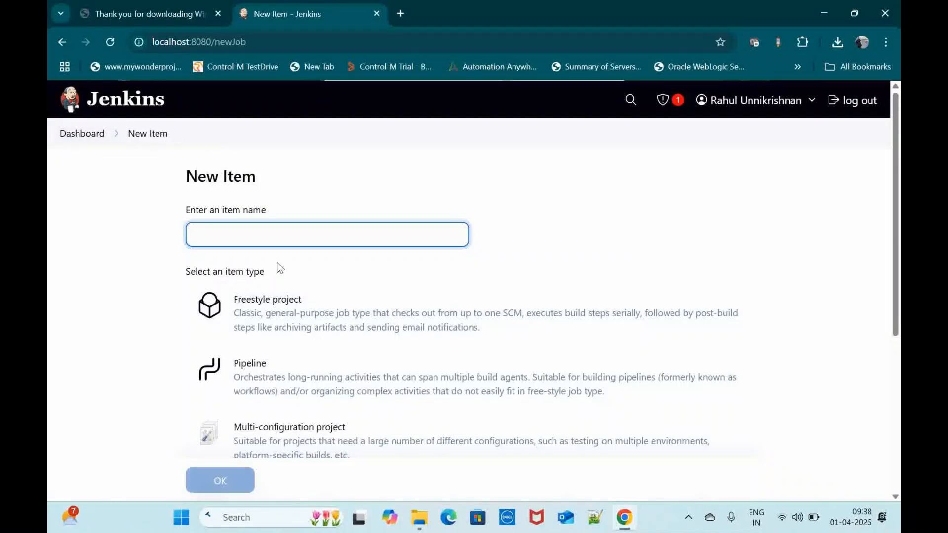
scroll(498, 233, down, 1)
scroll(479, 239, up, 1)
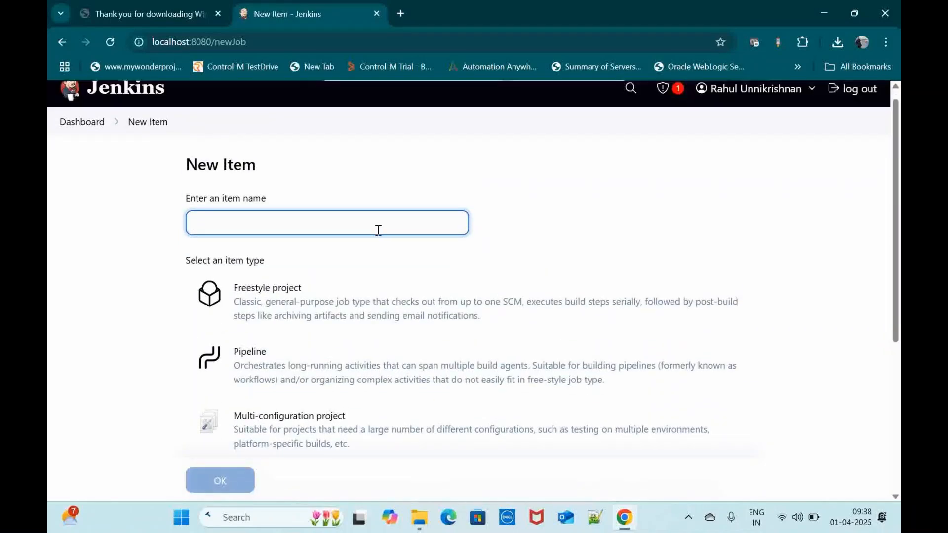
text(firstdemoproject)
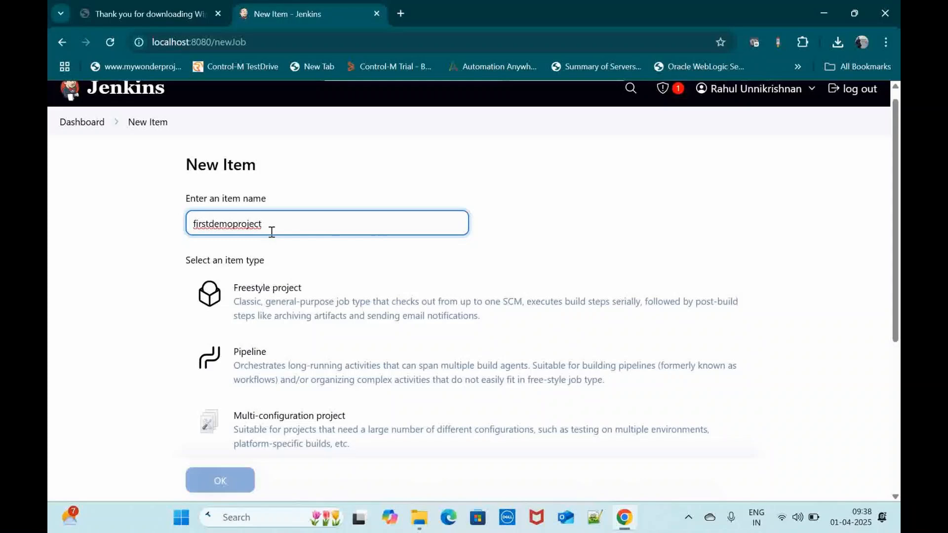
Step: Review the item types, choose Freestyle project, and create the item
scroll(527, 311, down, 4)
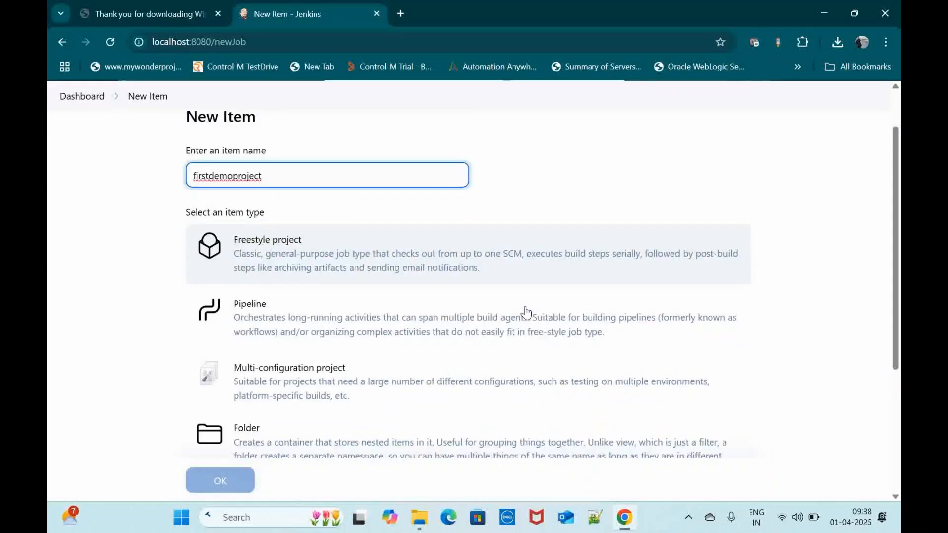
scroll(527, 311, up, 4)
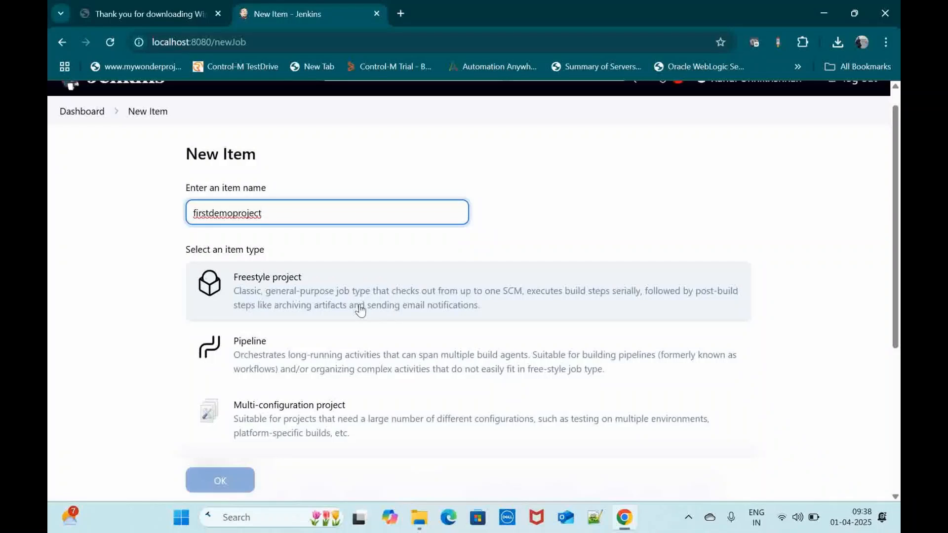
scroll(313, 311, down, 2)
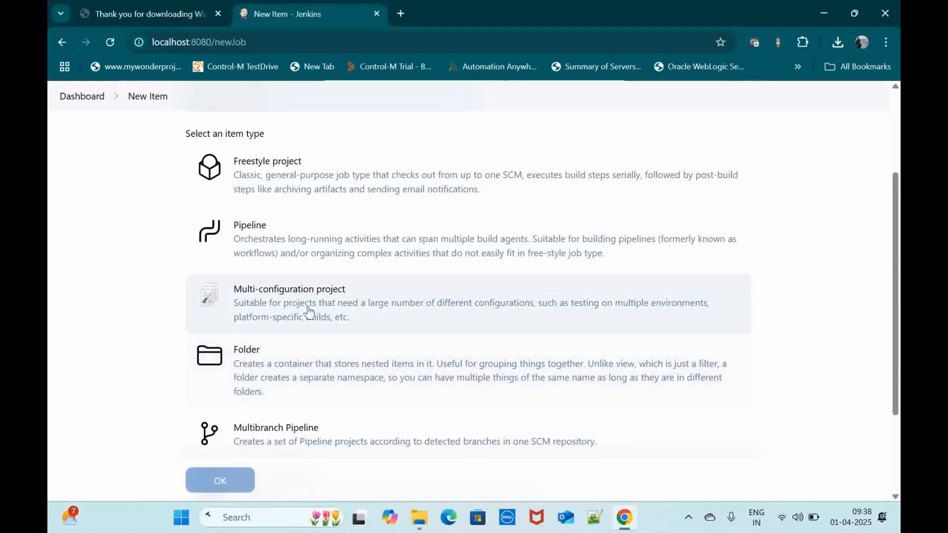
scroll(306, 382, down, 2)
scroll(315, 278, up, 4)
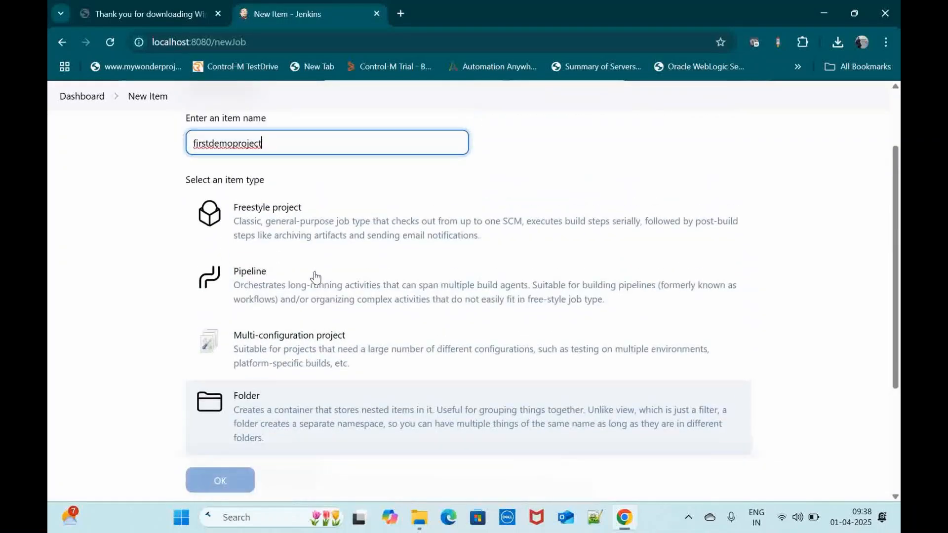
click(286, 227)
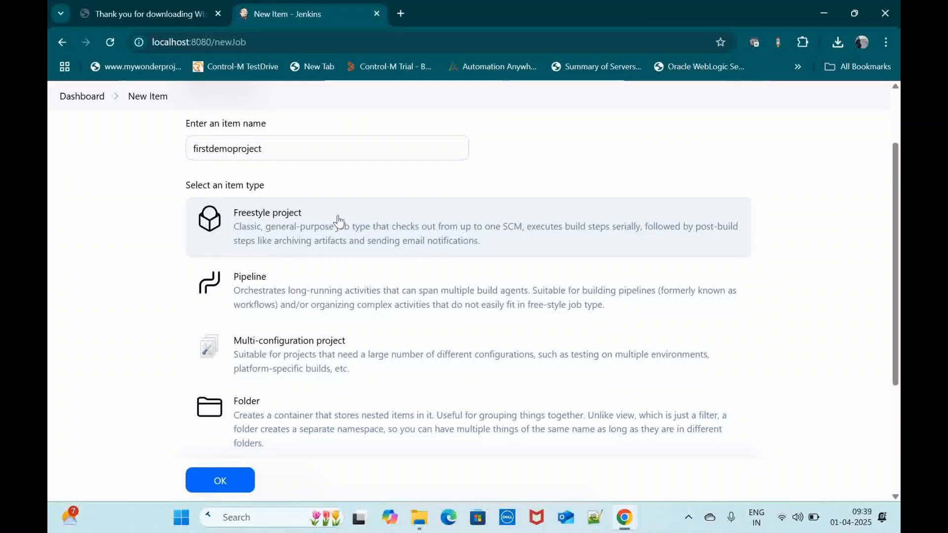
click(220, 485)
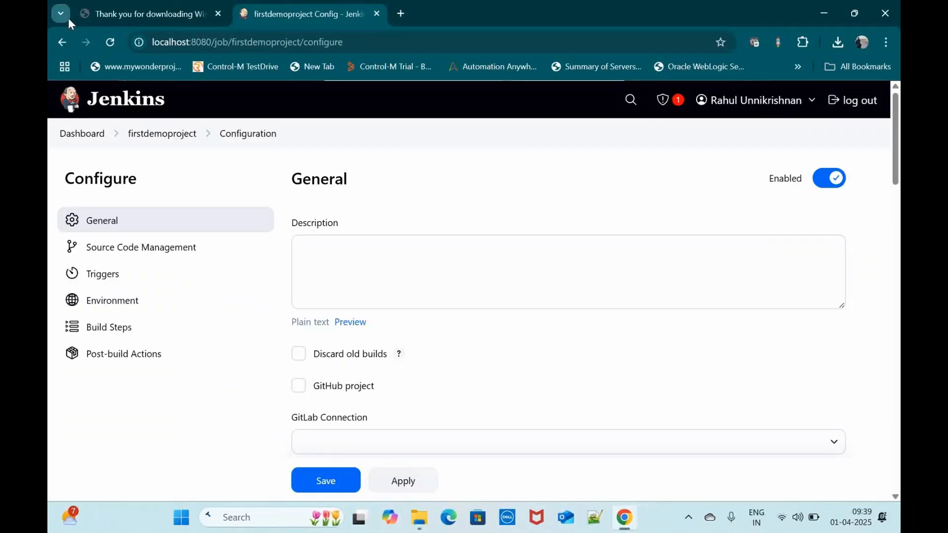
Step: Enter "This is the first demo project" as the project description
click(395, 277)
text(This)
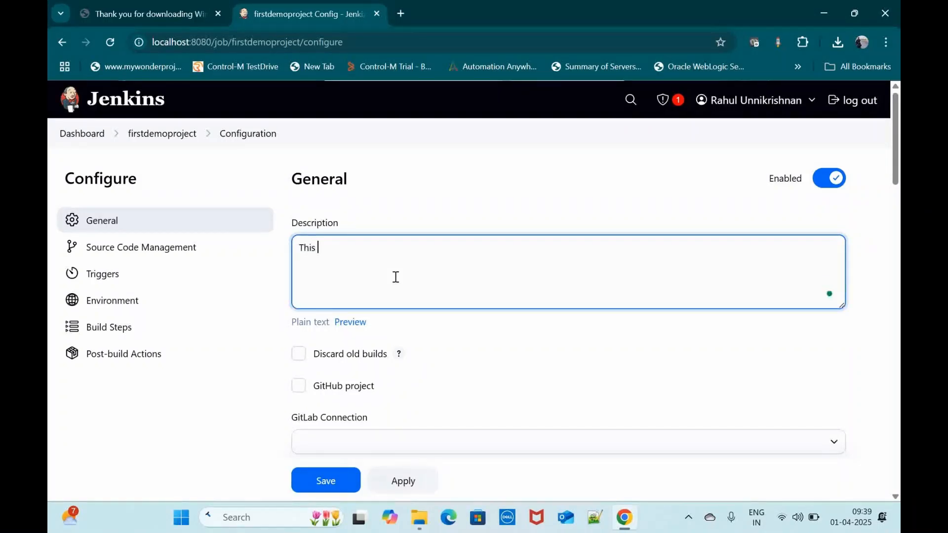
text( is the first demo project)
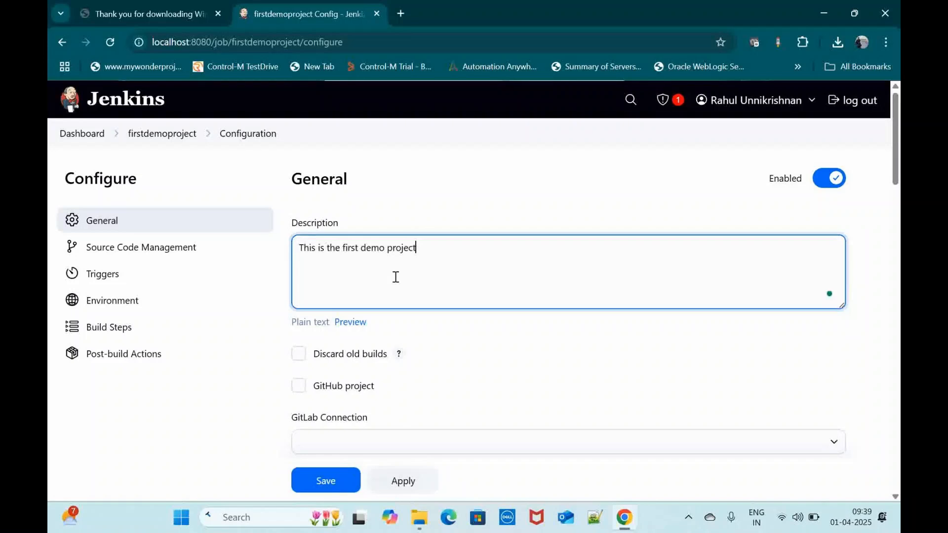
Step: Look through the project's General options, including the GitLab Connection choices and the build throttling settings
scroll(452, 352, down, 1)
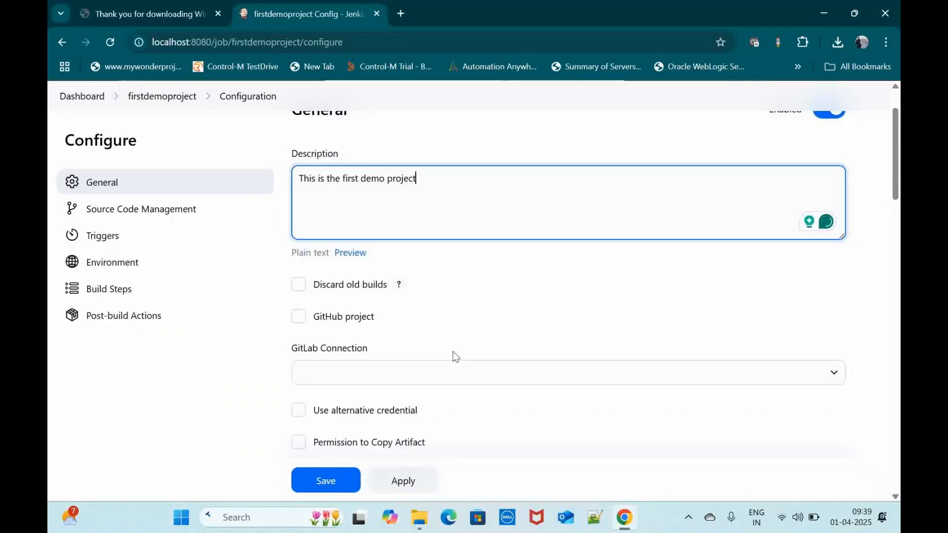
scroll(453, 351, down, 1)
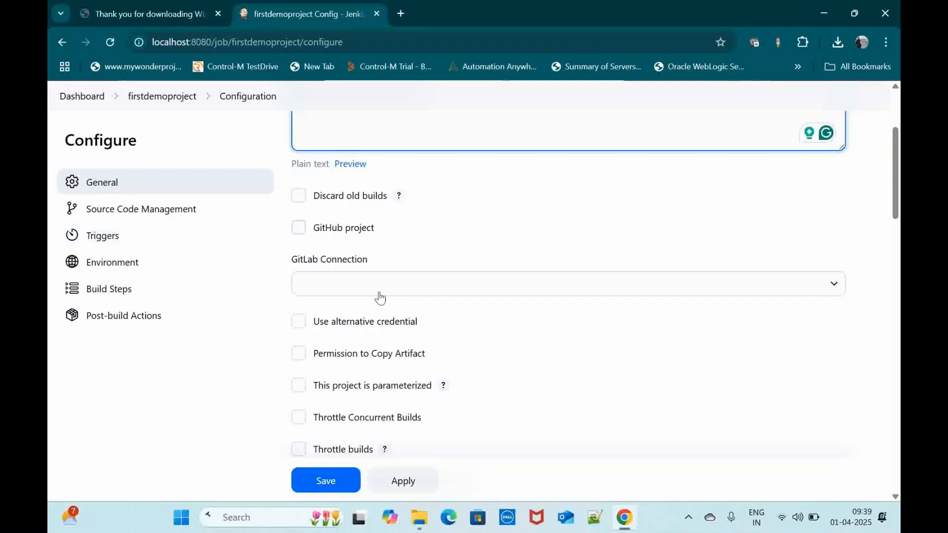
click(416, 293)
click(493, 252)
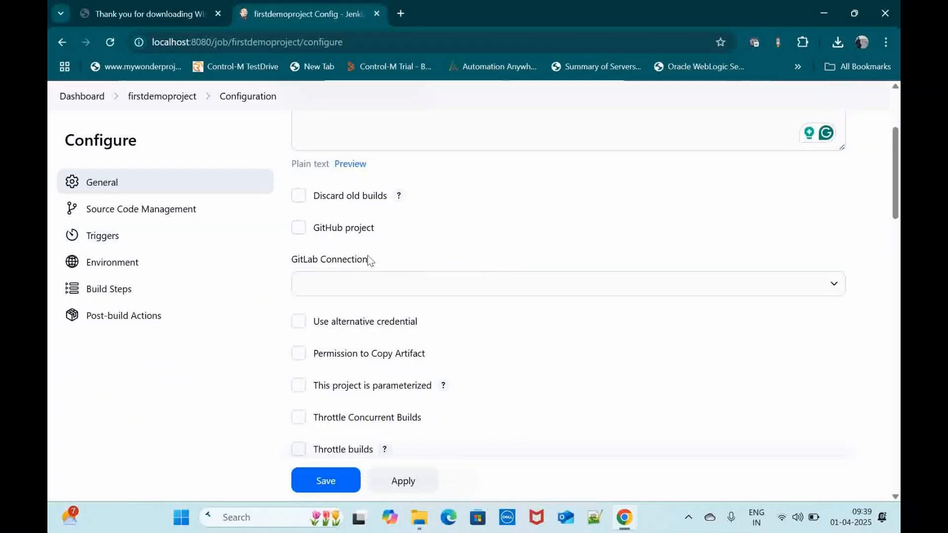
scroll(458, 253, down, 1)
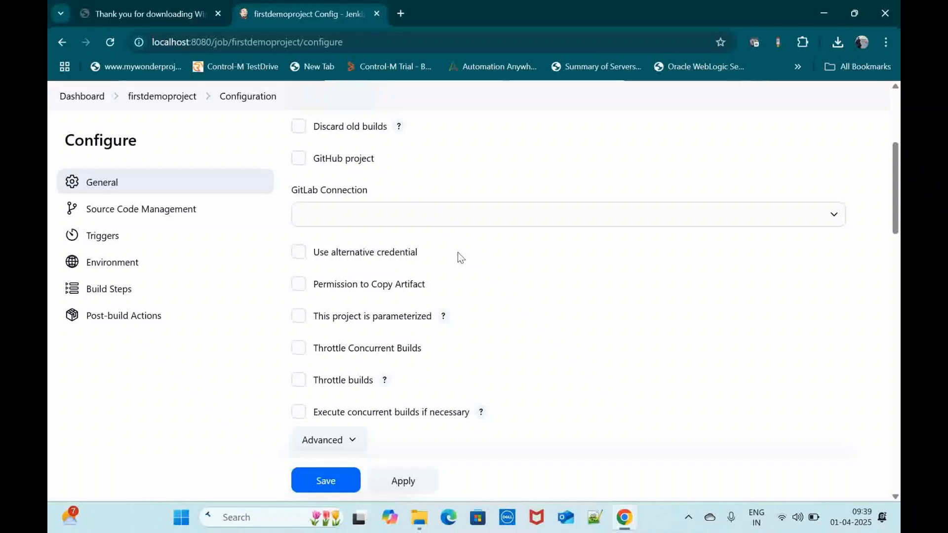
scroll(458, 253, down, 1)
scroll(458, 252, down, 1)
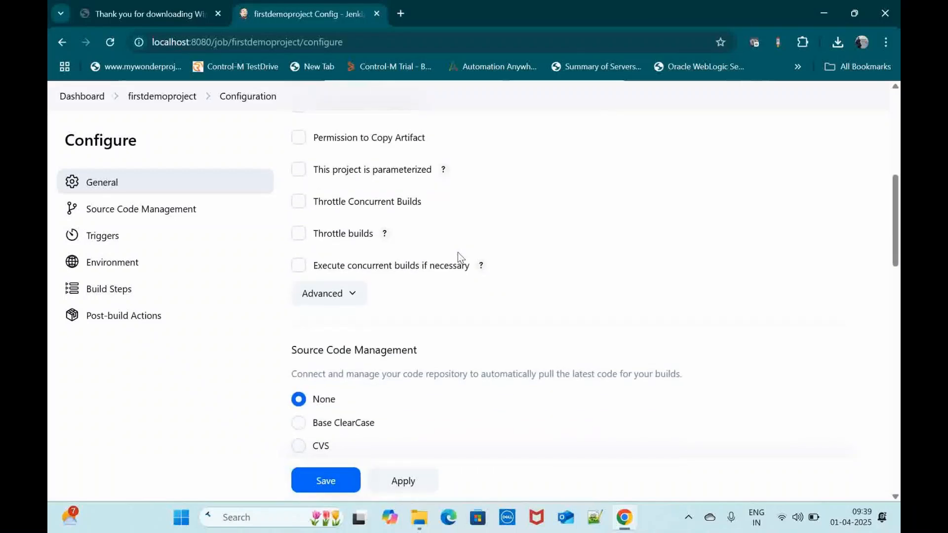
scroll(457, 252, up, 1)
scroll(453, 207, up, 1)
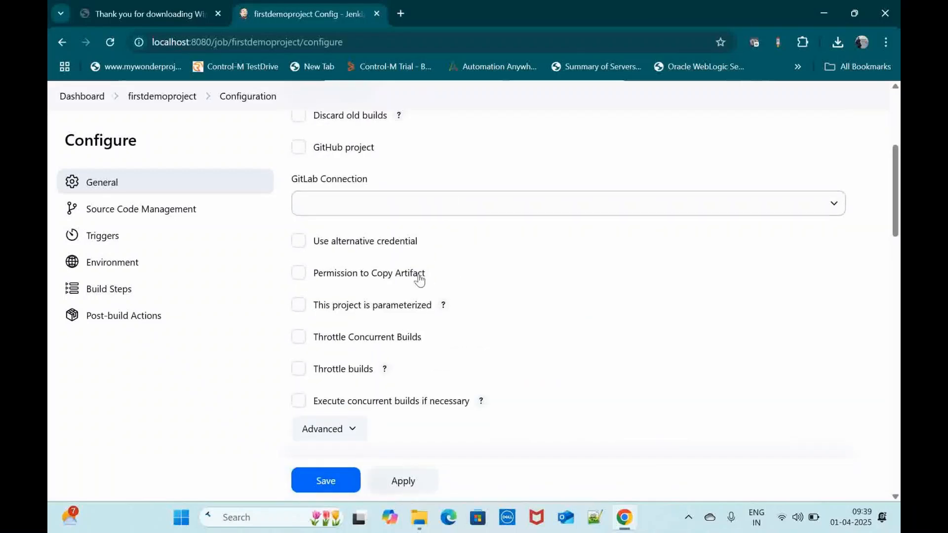
Step: Examine the Source Code Management, Triggers and Environment options down to the Build Steps and Post-build Actions sections
scroll(461, 347, down, 5)
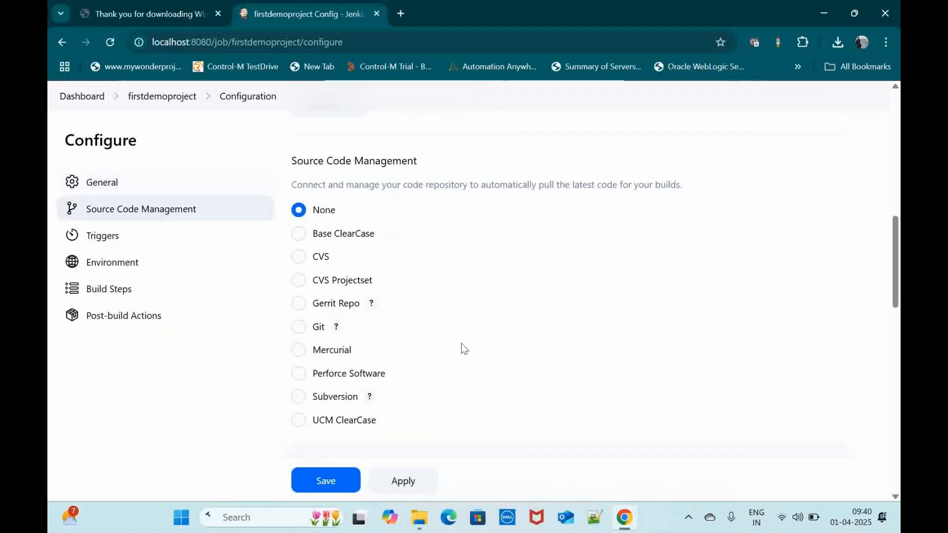
scroll(418, 280, down, 1)
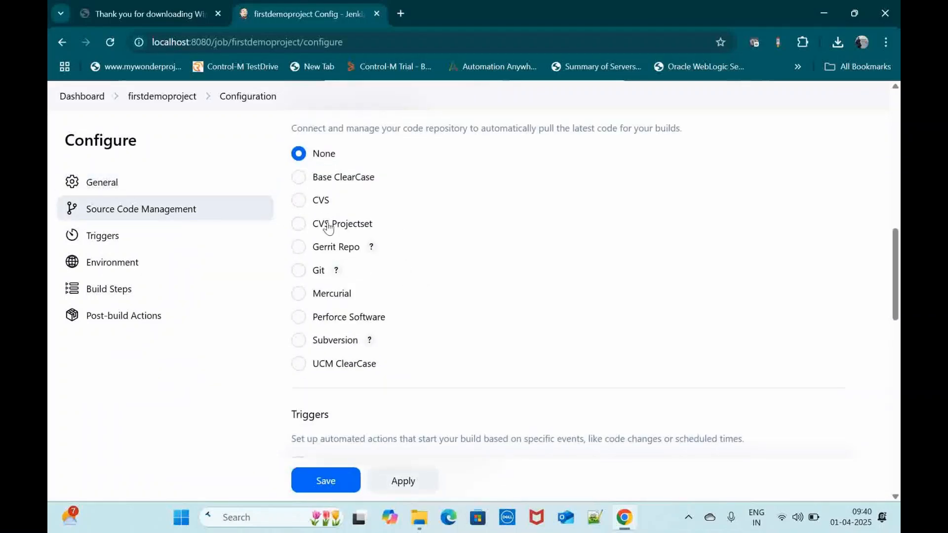
scroll(417, 288, down, 4)
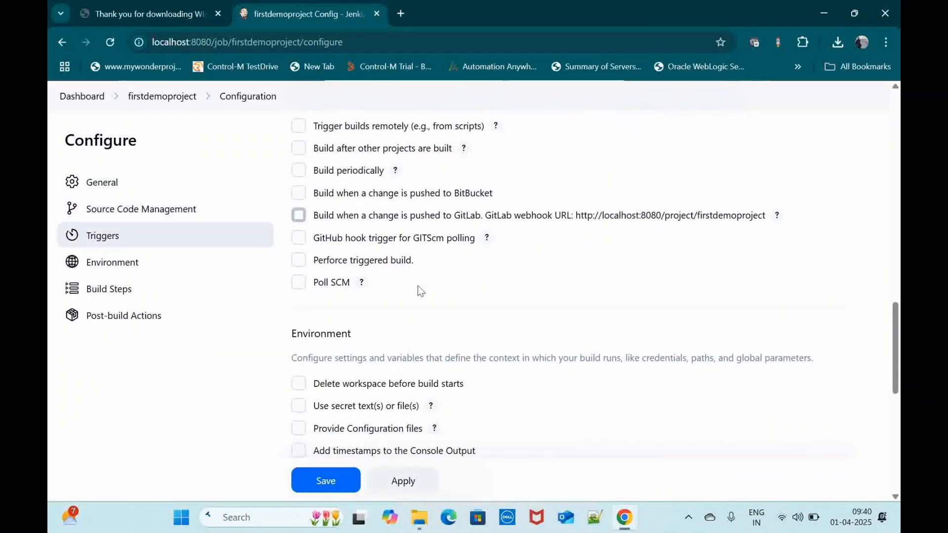
scroll(417, 286, up, 1)
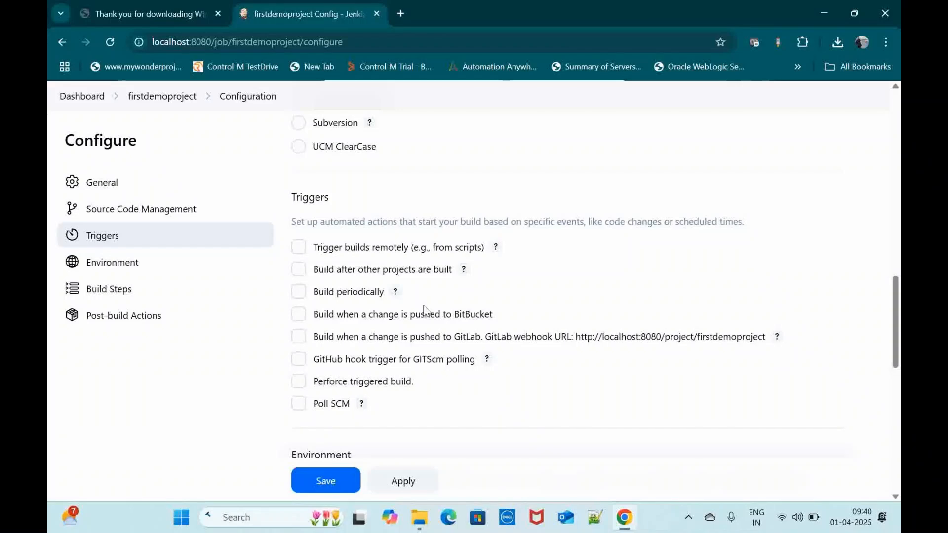
scroll(424, 310, down, 1)
scroll(423, 310, down, 2)
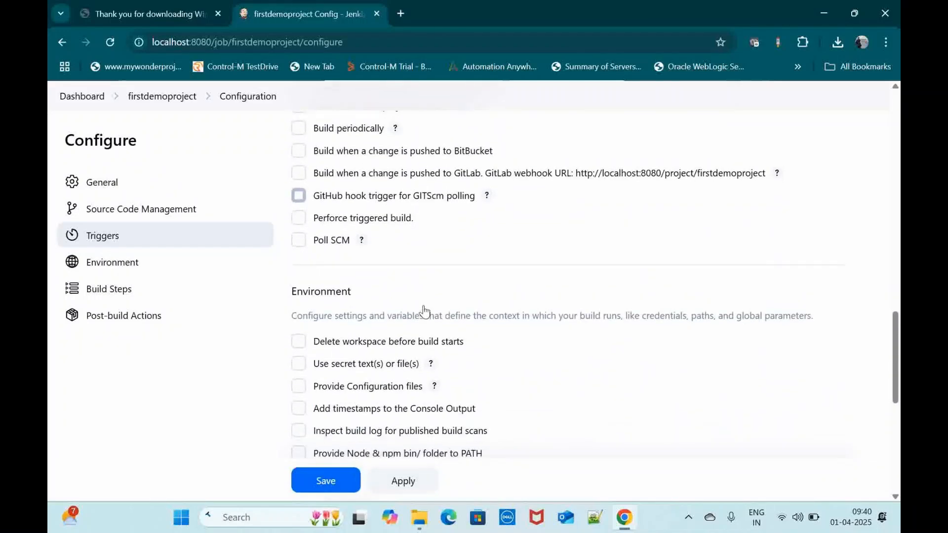
scroll(423, 310, down, 3)
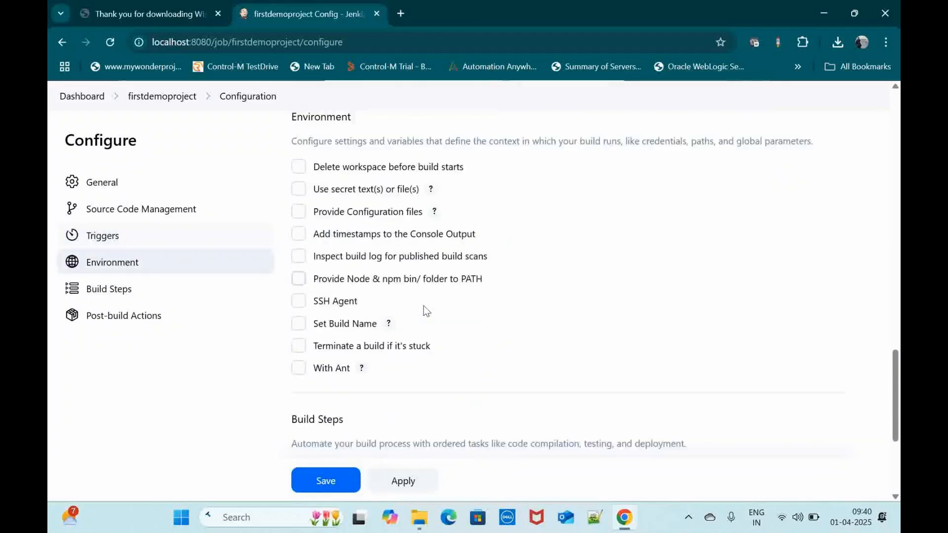
scroll(424, 311, up, 2)
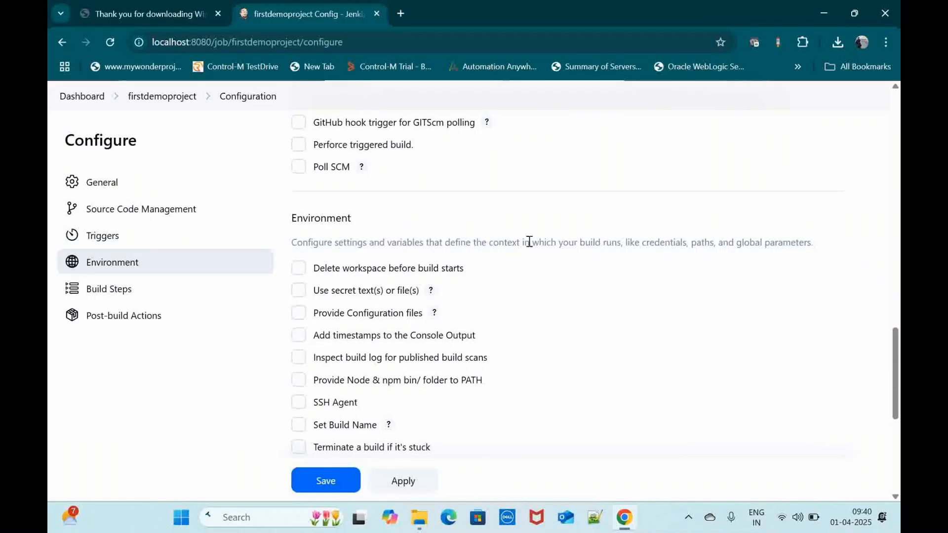
scroll(492, 306, down, 3)
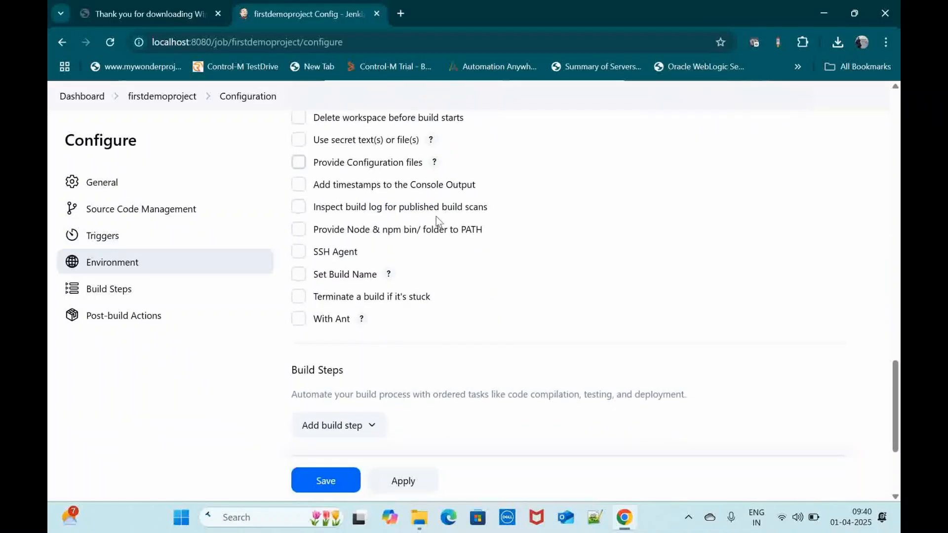
scroll(542, 294, down, 3)
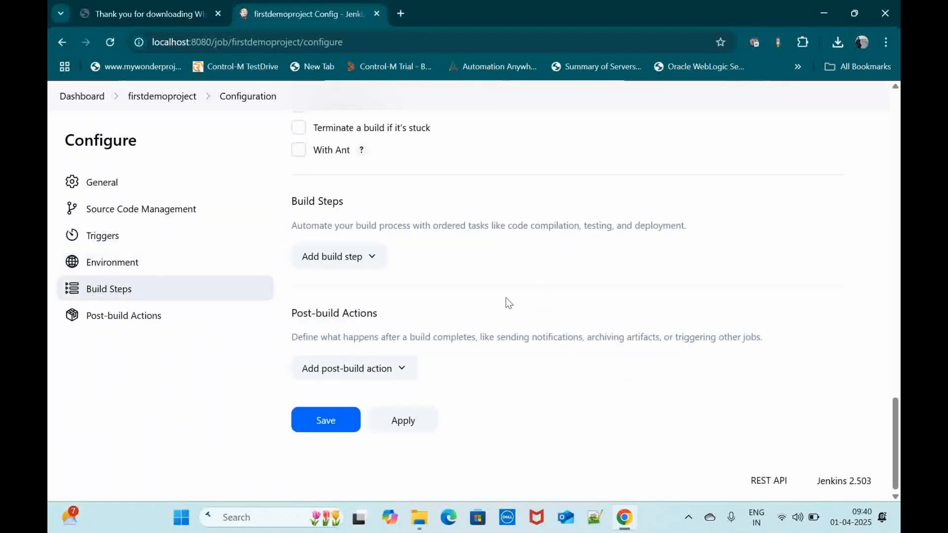
Step: Add an Execute Windows batch command build step with echo "Welcome to the Jenkins Tutorial" and save the project configuration
click(364, 268)
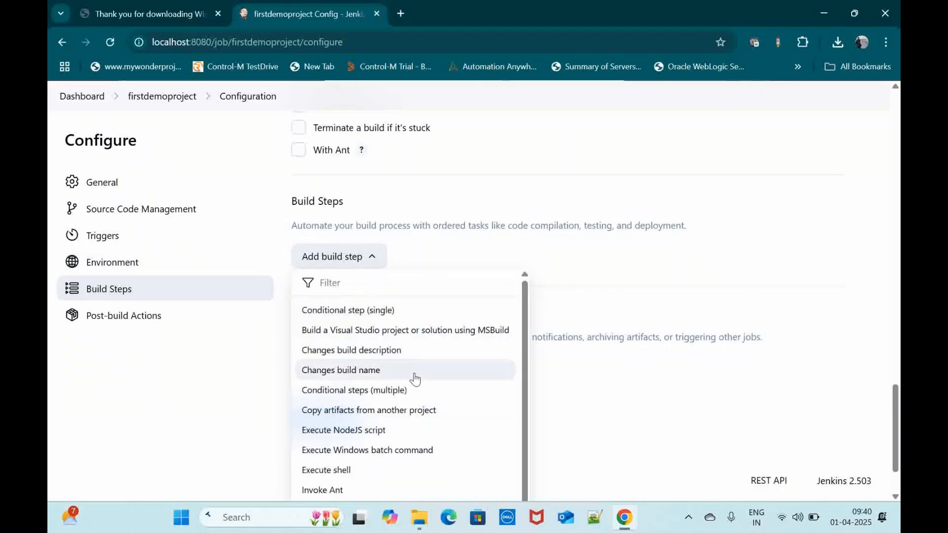
click(373, 450)
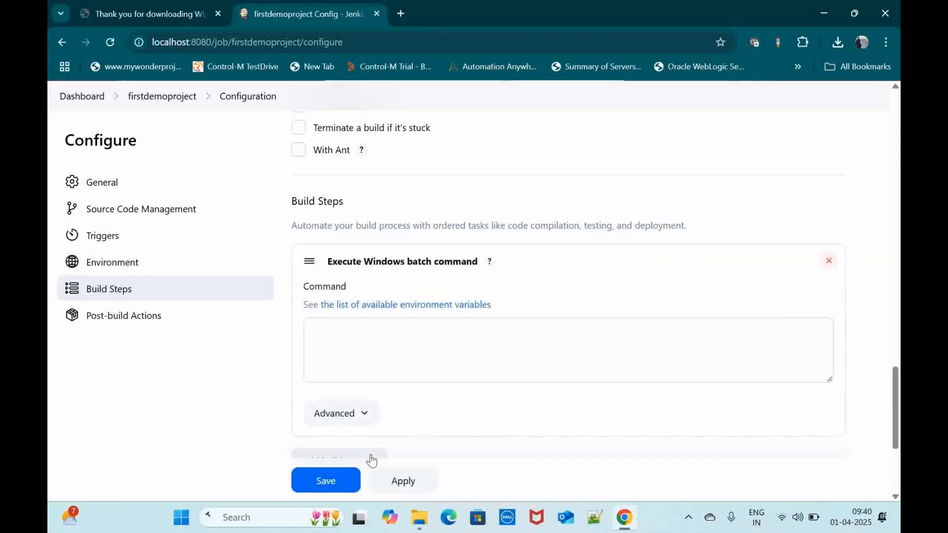
click(377, 357)
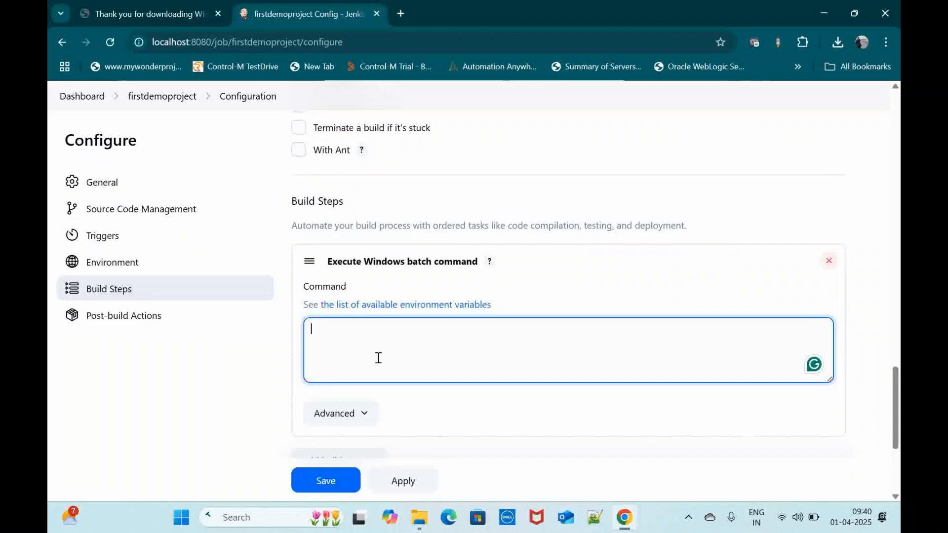
text(echo "Welcome to t)
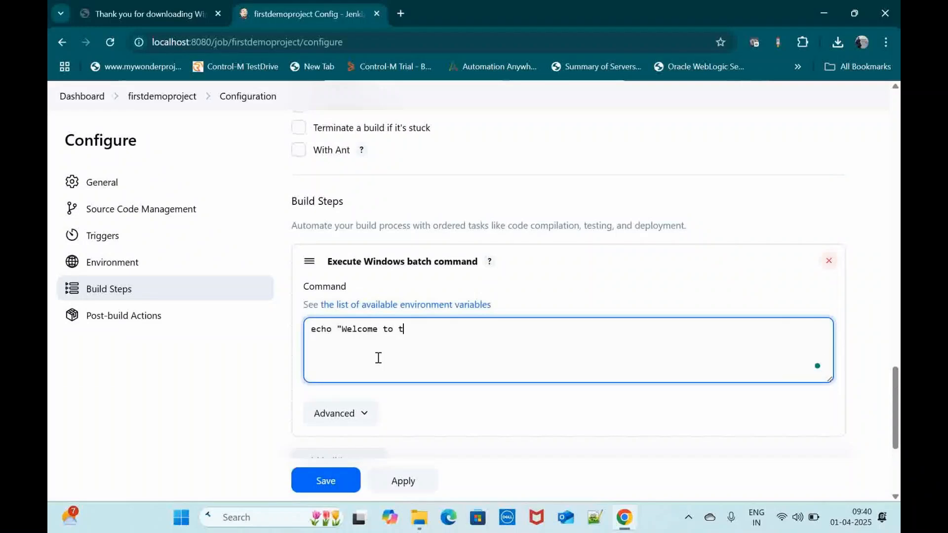
text(he Jenkins Tutorial)
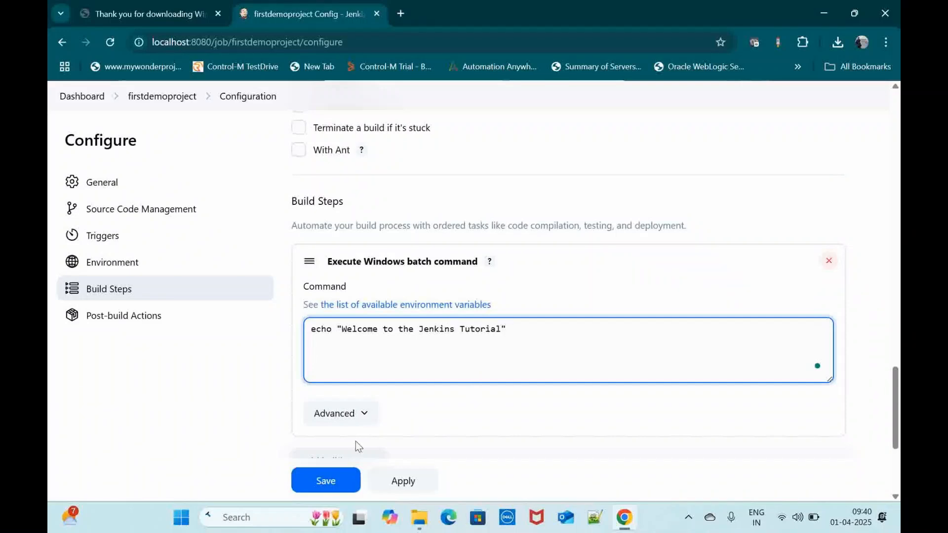
scroll(420, 408, down, 2)
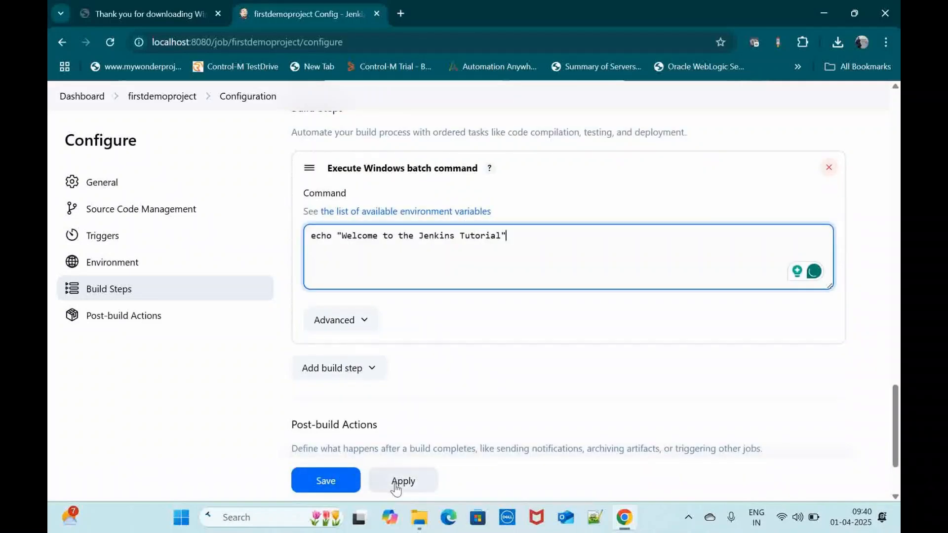
click(326, 481)
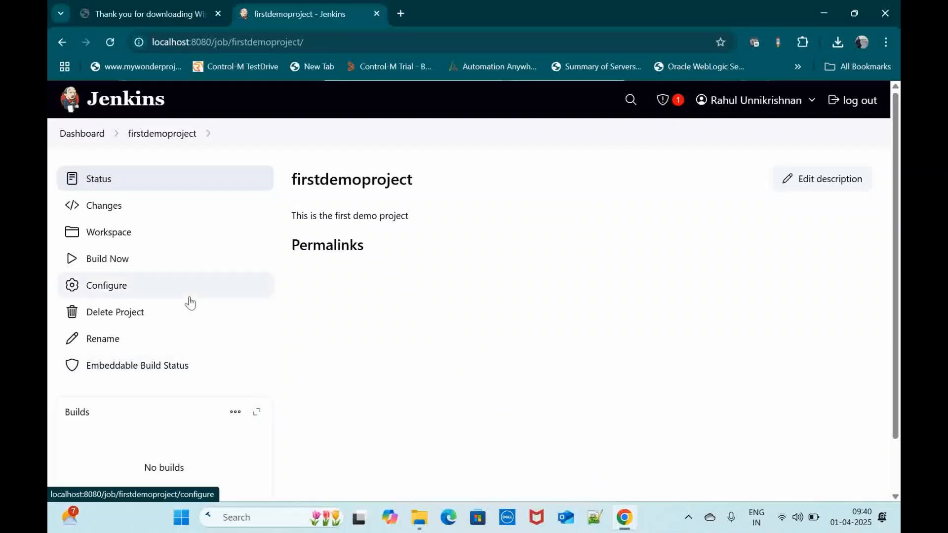
Step: Run a build of firstdemoproject, open the console output of build #1, and highlight the echoed message line
click(121, 262)
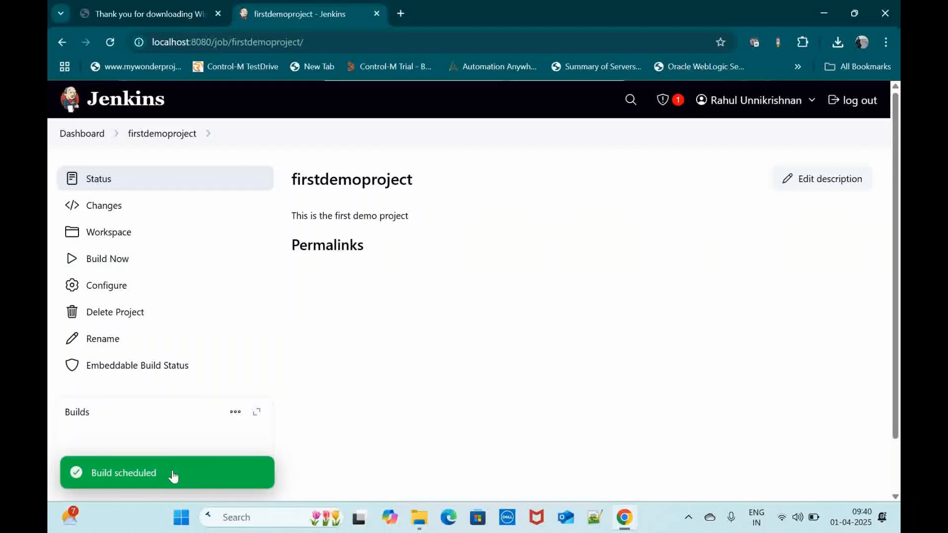
scroll(173, 472, down, 3)
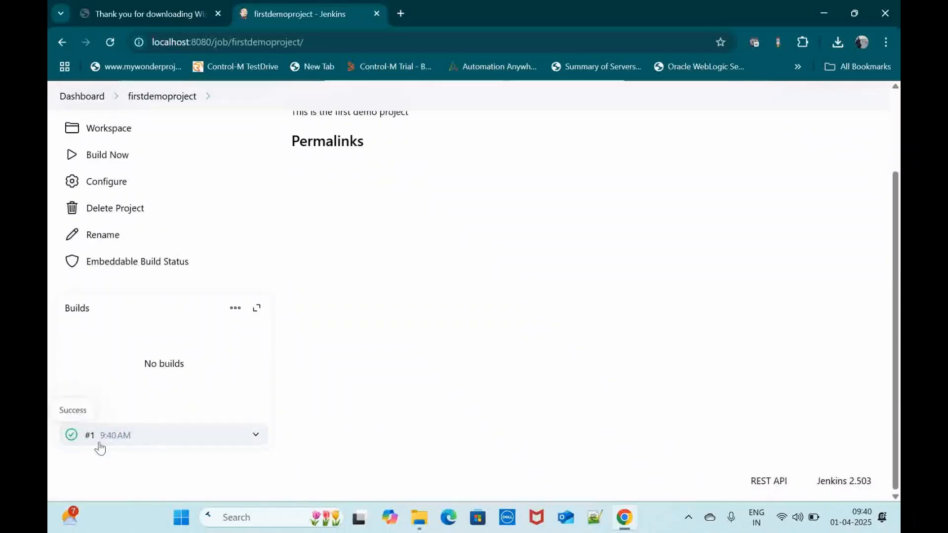
click(77, 437)
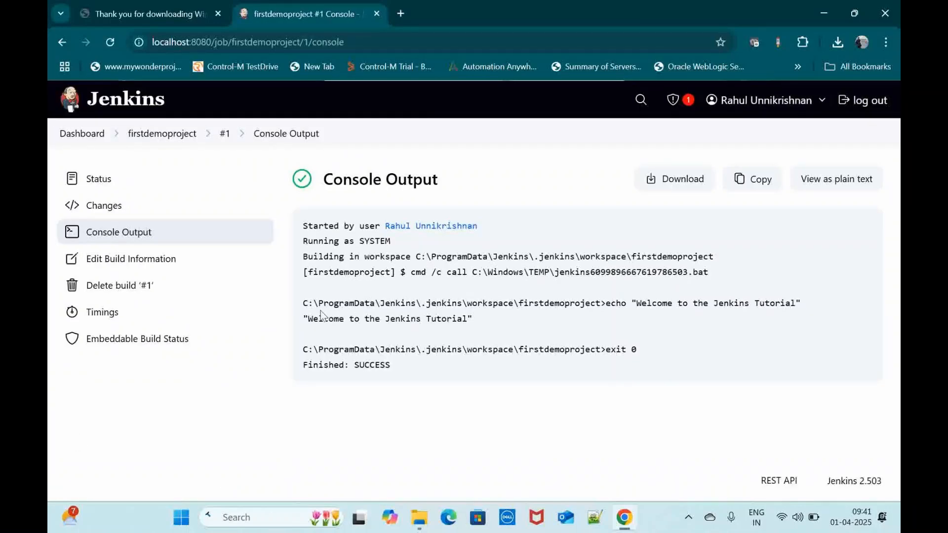
drag(302, 323, 486, 323)
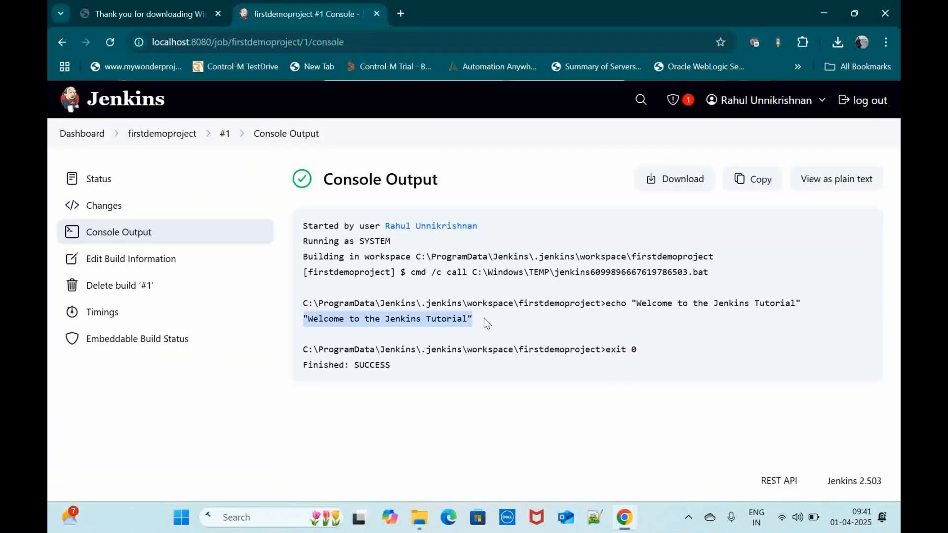